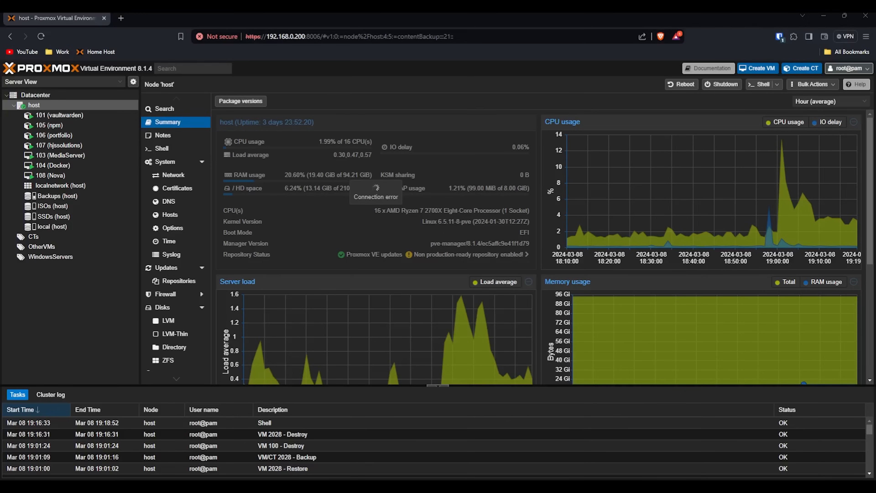
Step: Reload the Proxmox host page and proceed past the certificate privacy warning
key(F5)
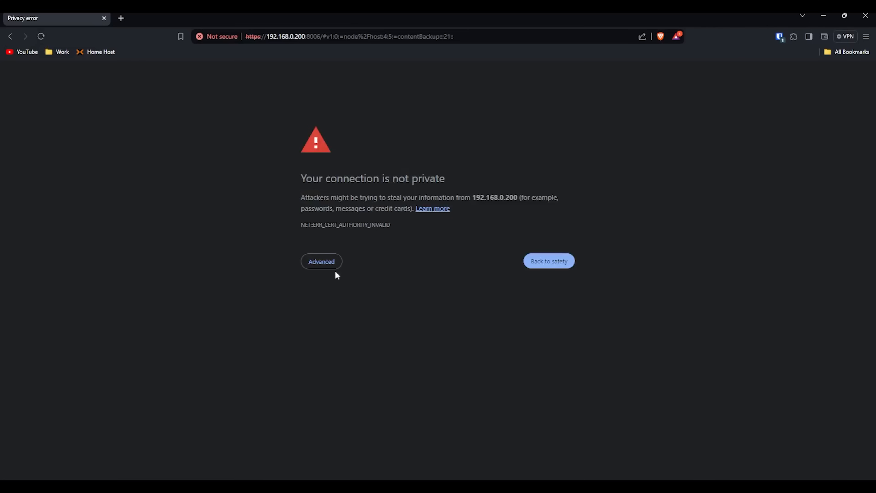
click(334, 267)
click(354, 332)
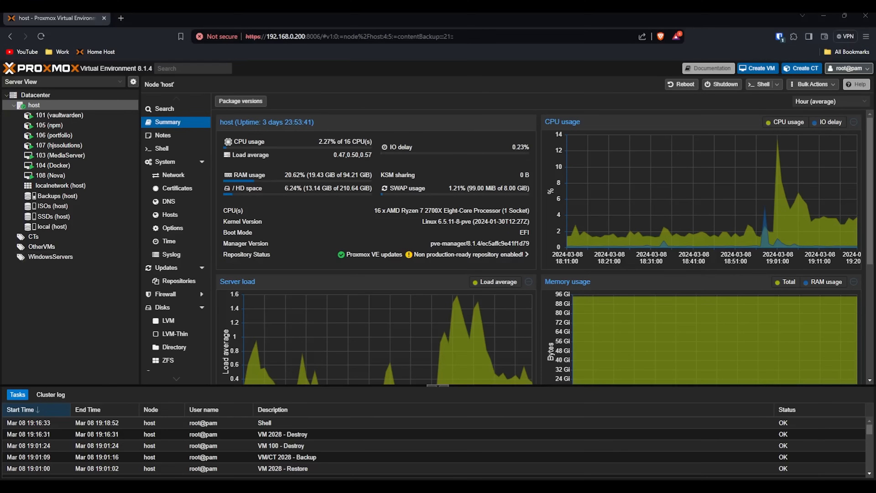
Step: Load hsve.org in a new browser tab
click(121, 18)
text(hsve.org)
key(Return)
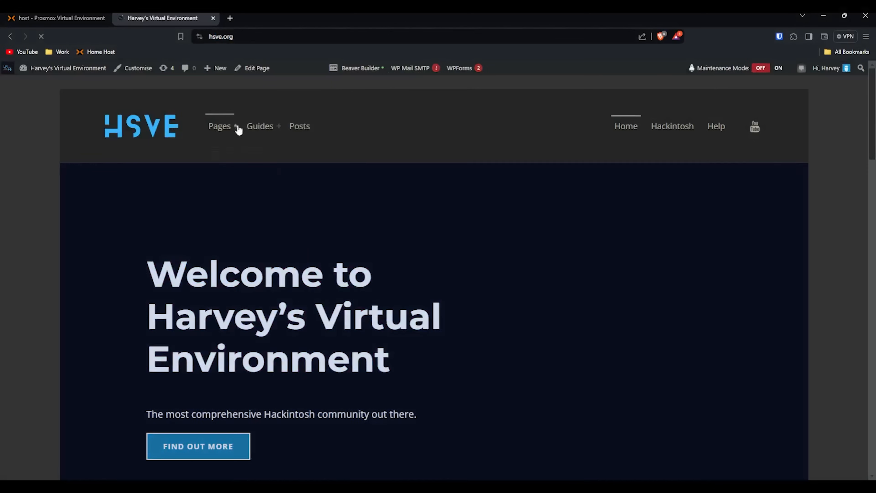
Step: Browse the hsve.org Downloads page listing templates from HSVE Monterey to Windows 11
mouse_move(280, 187)
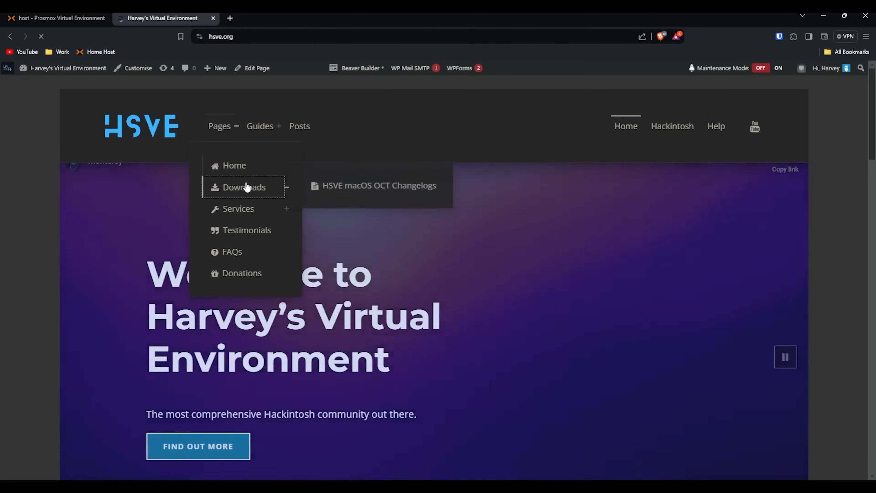
click(272, 195)
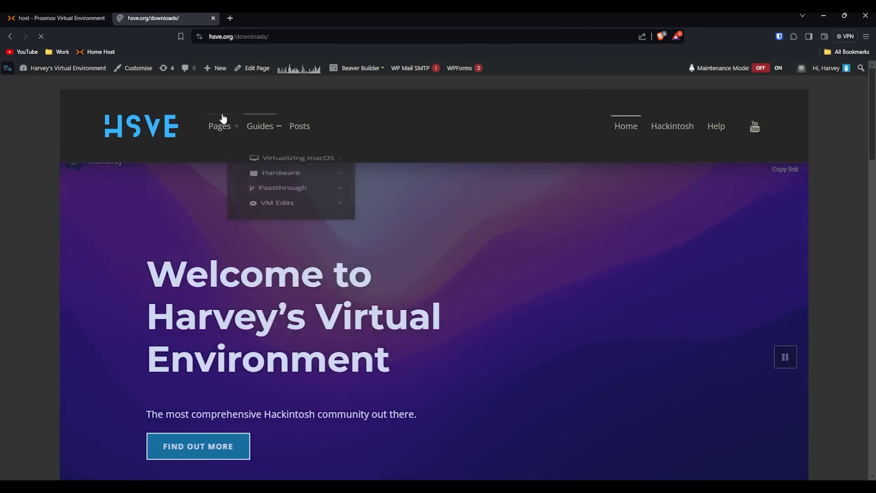
scroll(258, 131, down, 4)
scroll(258, 131, down, 4)
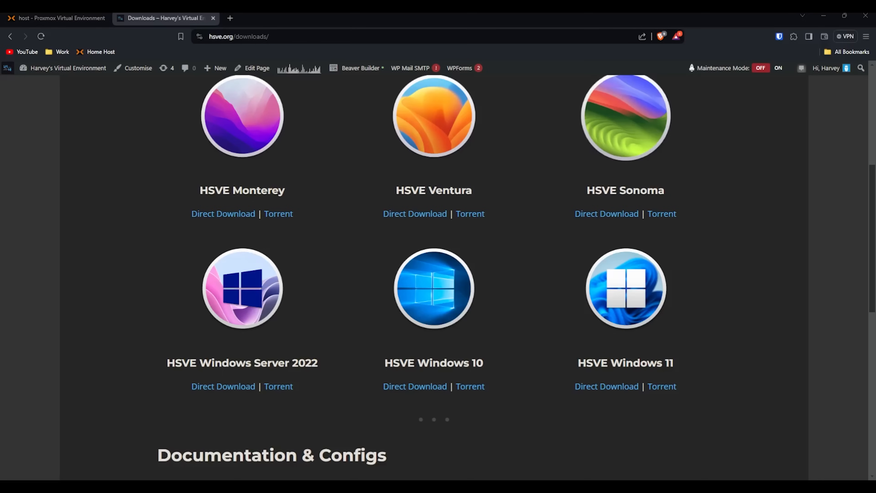
scroll(435, 242, up, 8)
mouse_move(254, 124)
mouse_move(291, 174)
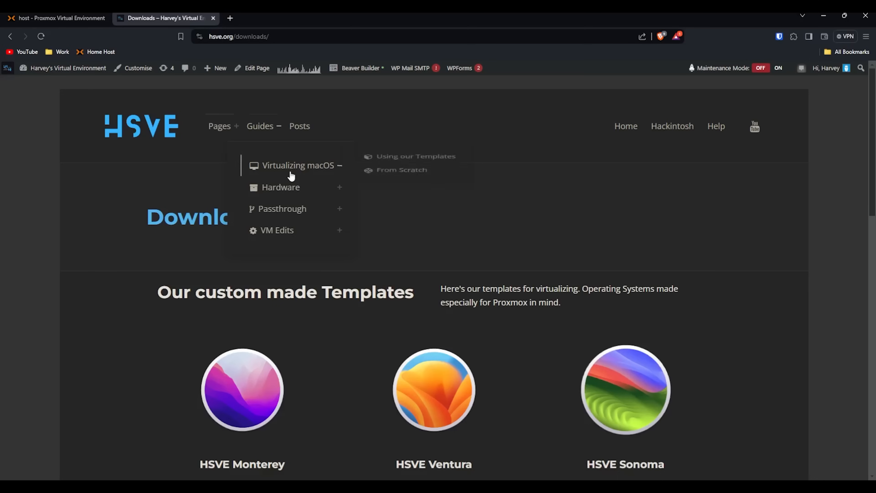
mouse_move(282, 224)
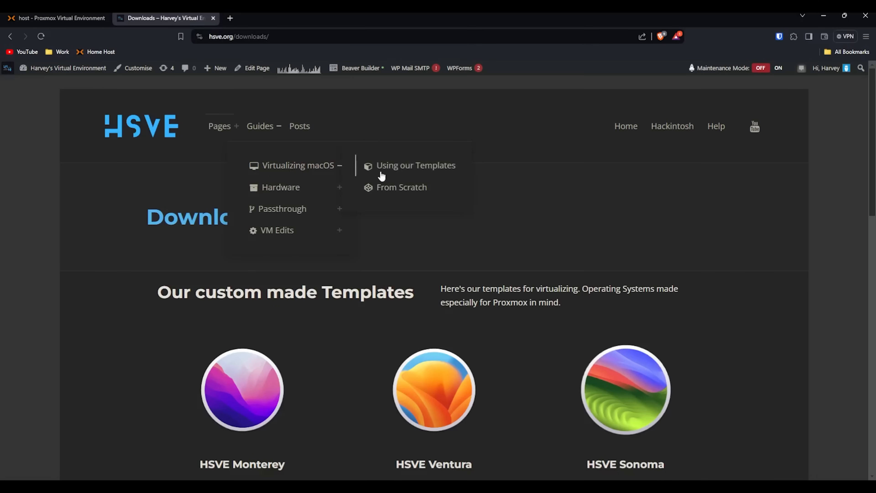
Step: Read the 'Getting Started With One-Click Templates' guide on WinSCP upload and restore
click(385, 175)
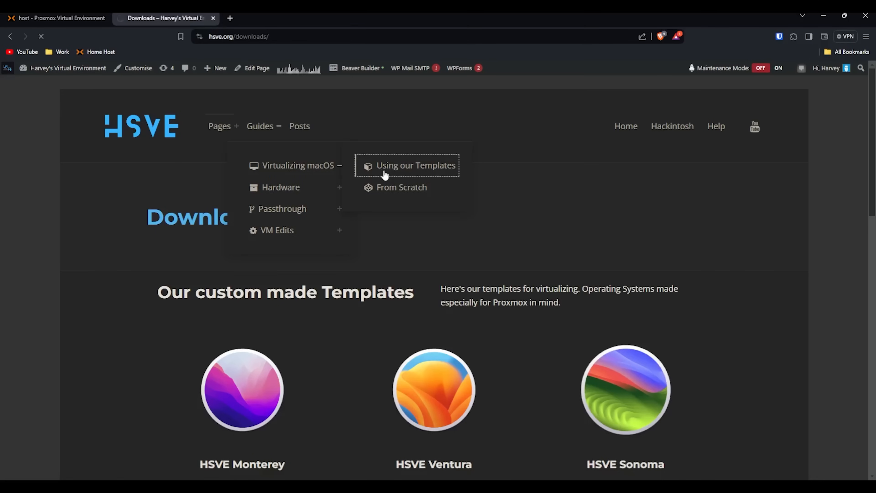
scroll(402, 190, down, 15)
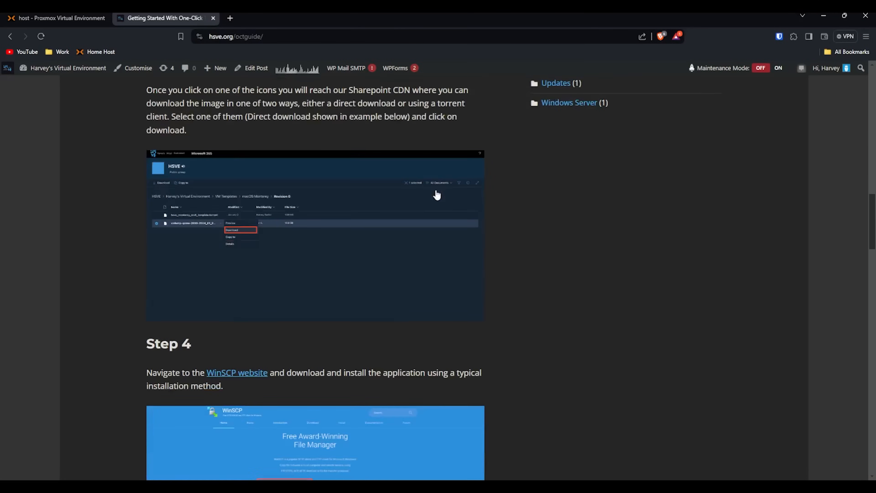
scroll(437, 196, down, 10)
scroll(437, 195, up, 5)
scroll(437, 197, up, 5)
scroll(431, 198, down, 7)
scroll(426, 200, up, 7)
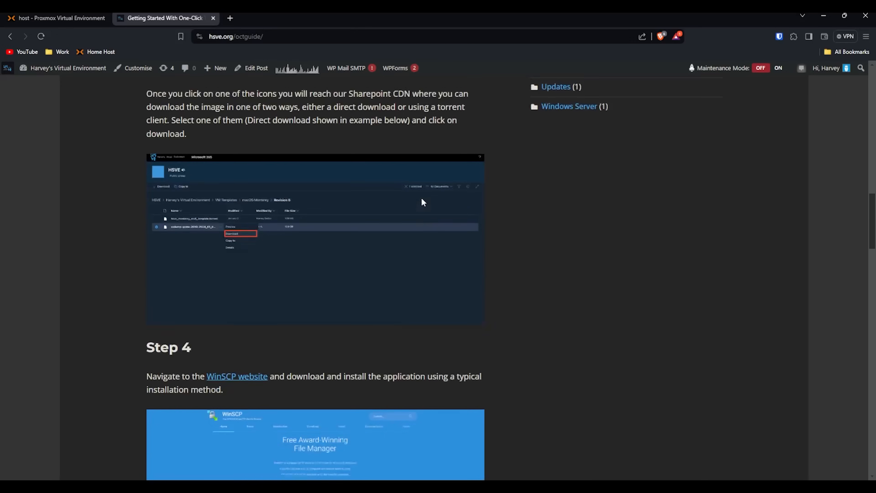
scroll(421, 199, up, 1)
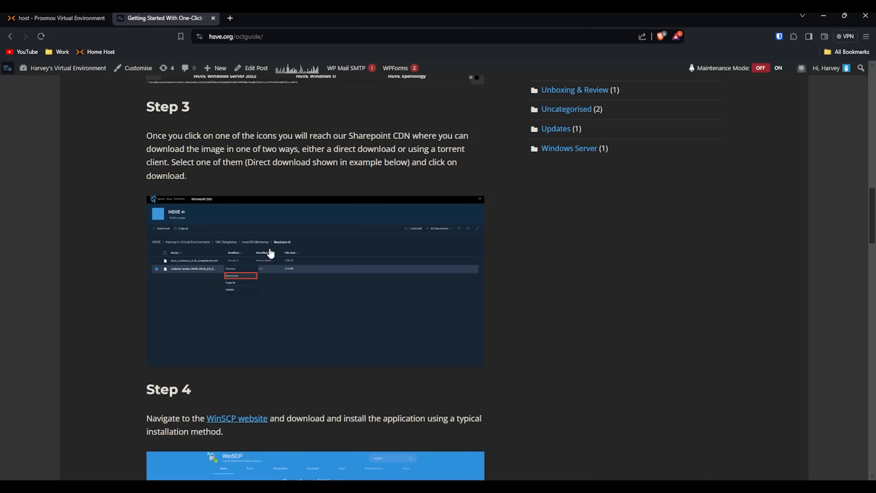
scroll(271, 254, down, 15)
scroll(269, 252, down, 8)
scroll(267, 245, down, 3)
scroll(266, 245, up, 15)
scroll(266, 245, up, 20)
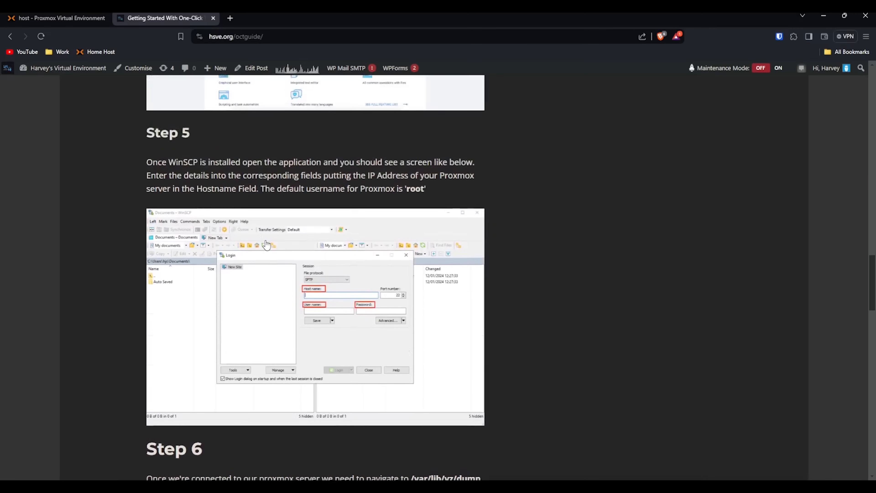
scroll(279, 242, up, 10)
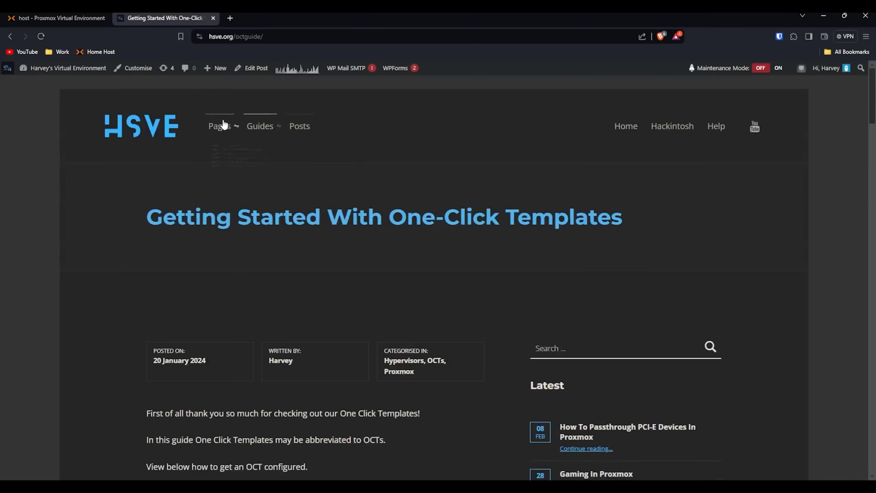
Step: Start the Windows 11 template direct download from Downloads, then cancel it
mouse_move(221, 126)
click(269, 188)
scroll(428, 229, down, 10)
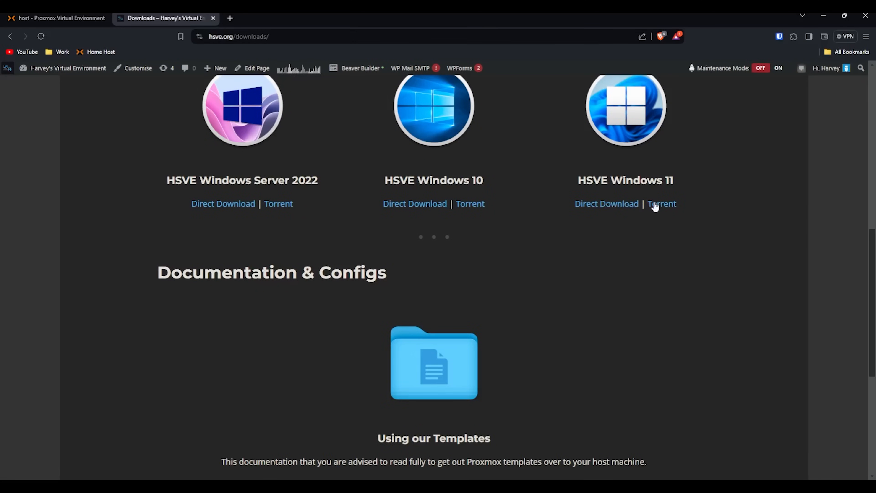
click(628, 205)
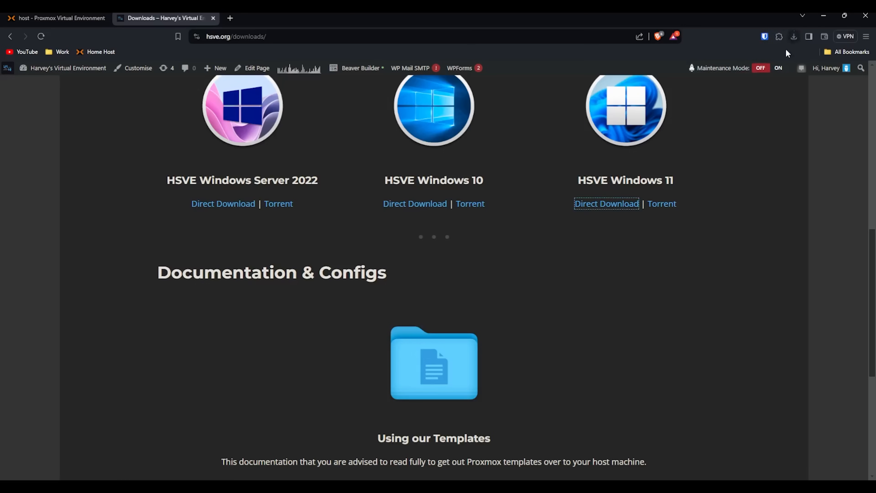
key(ctrl+j)
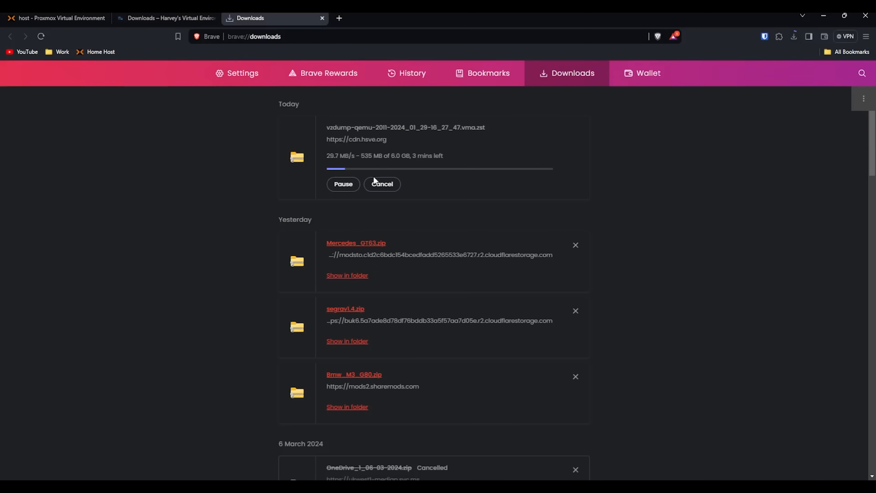
click(383, 184)
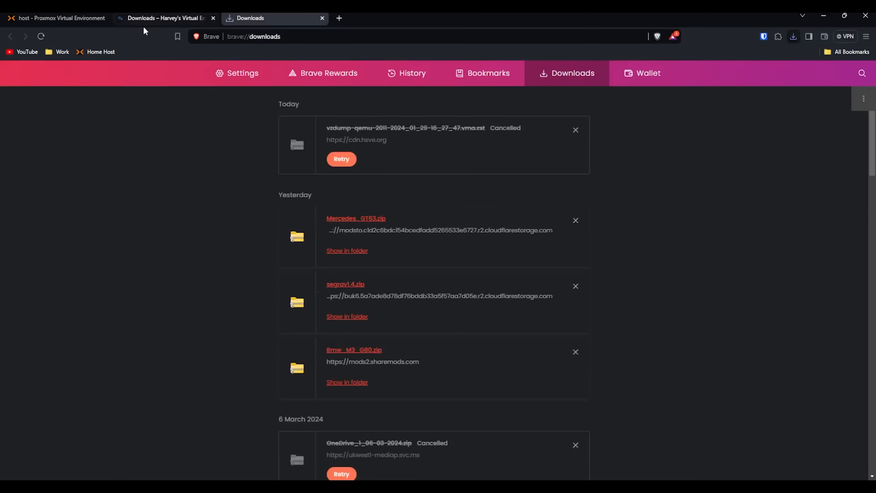
Step: Return to Proxmox and show the backups on local storage
click(163, 19)
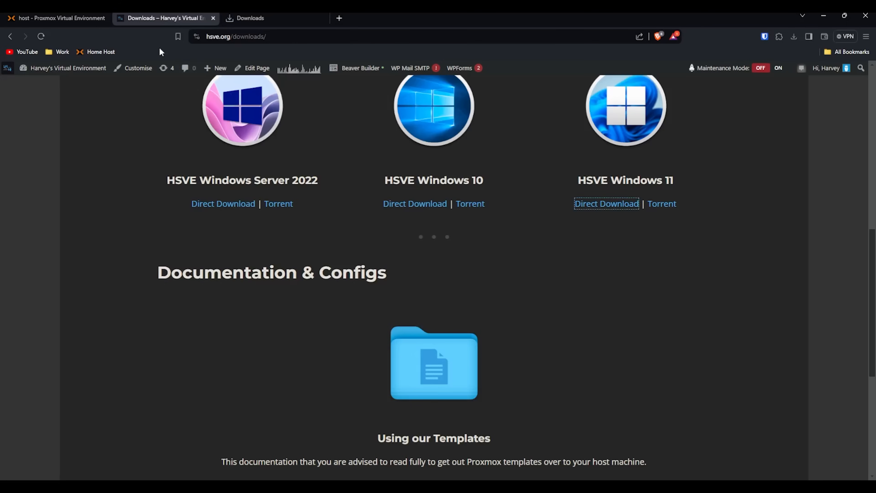
click(64, 18)
click(104, 227)
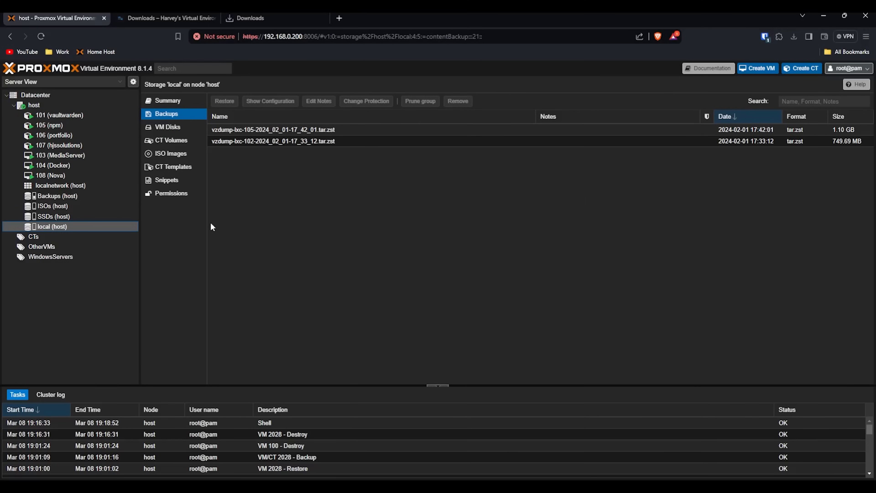
Step: Restore the HSVE-DSMR2 backup from ISOs storage as VM 100 onto SSDs storage
click(96, 205)
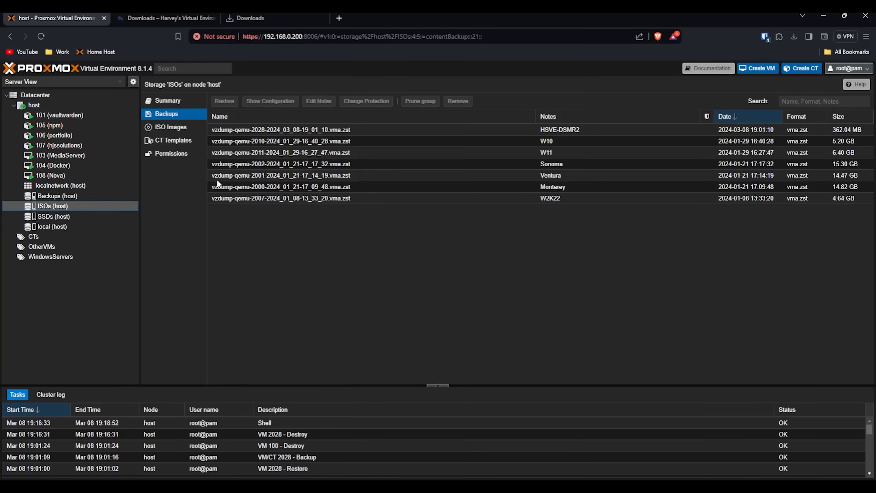
click(277, 129)
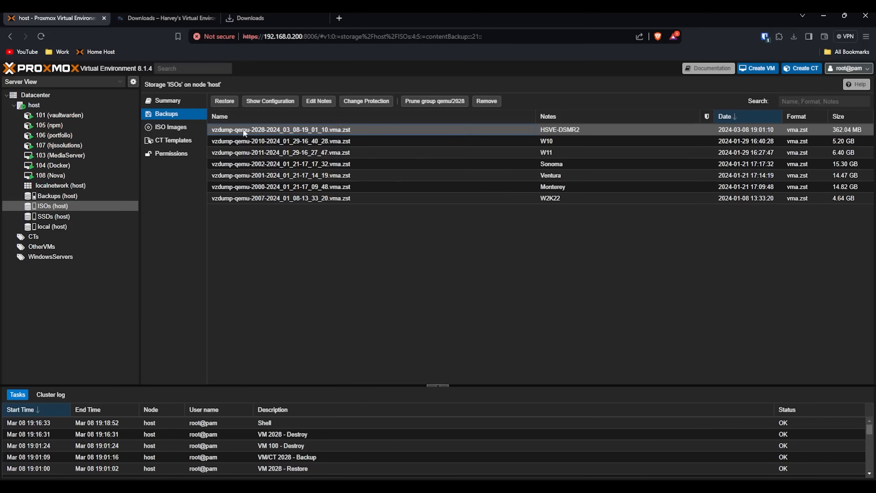
click(224, 101)
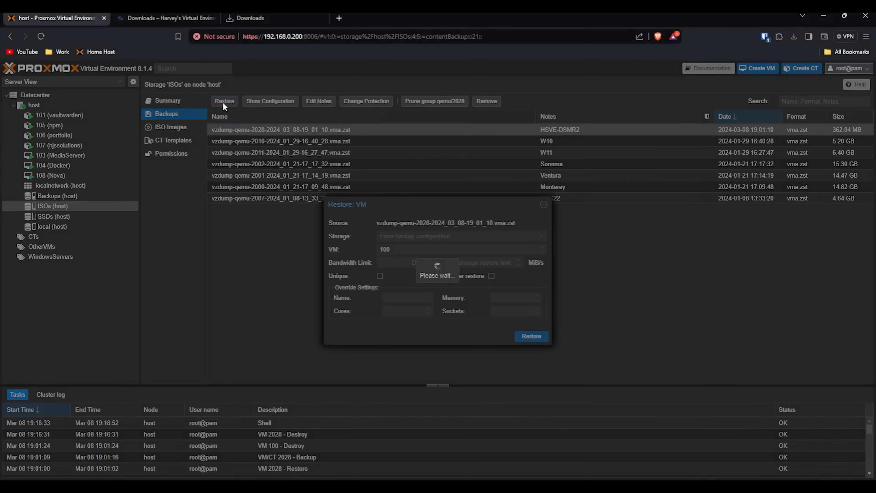
click(399, 238)
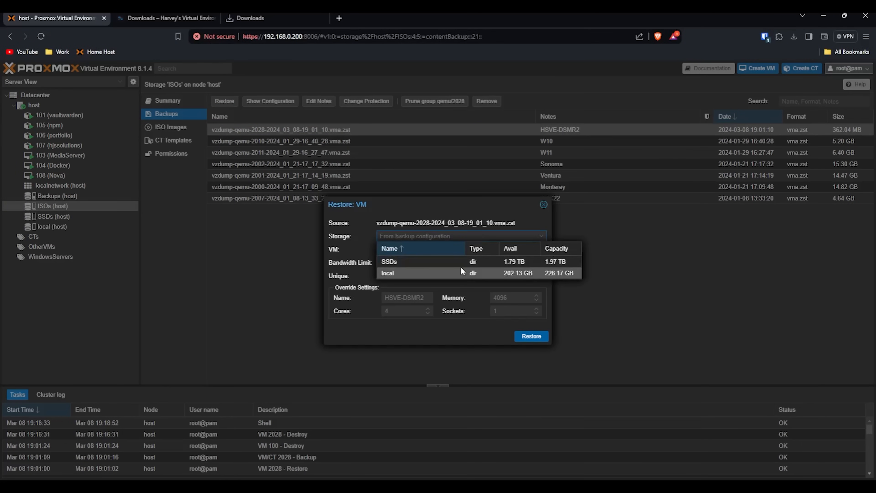
click(450, 261)
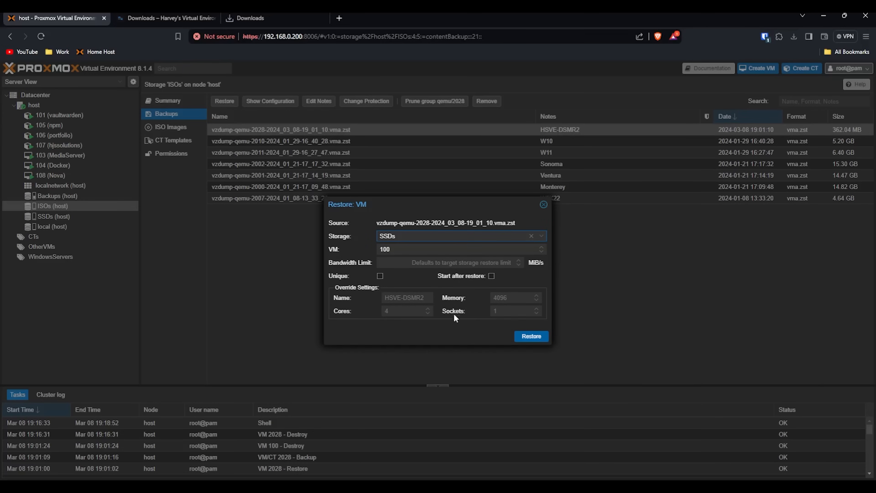
click(531, 337)
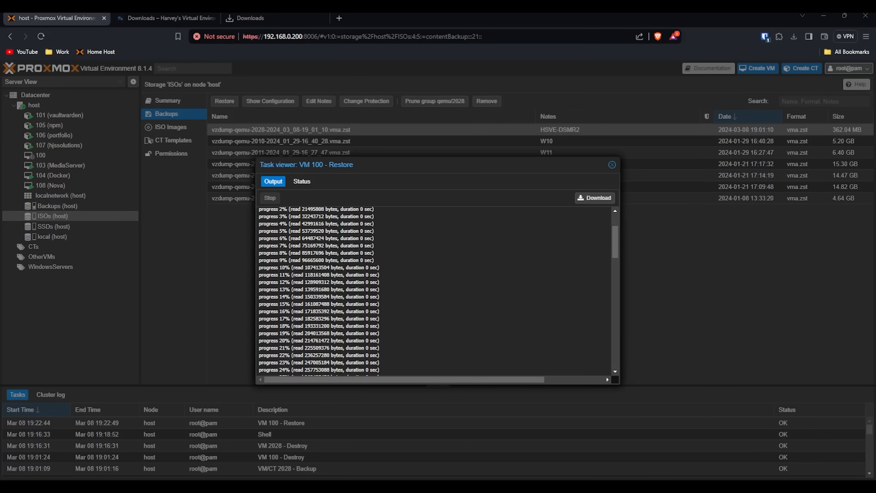
Step: Confirm the restore log ends with TASK OK and open the restored HSVE-DSMR2 VM
scroll(482, 257, down, 15)
drag(297, 372, 259, 369)
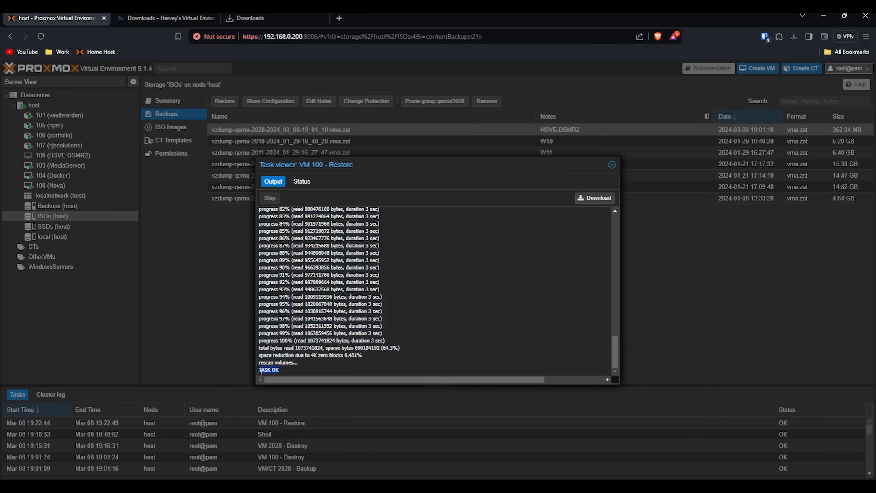
click(613, 165)
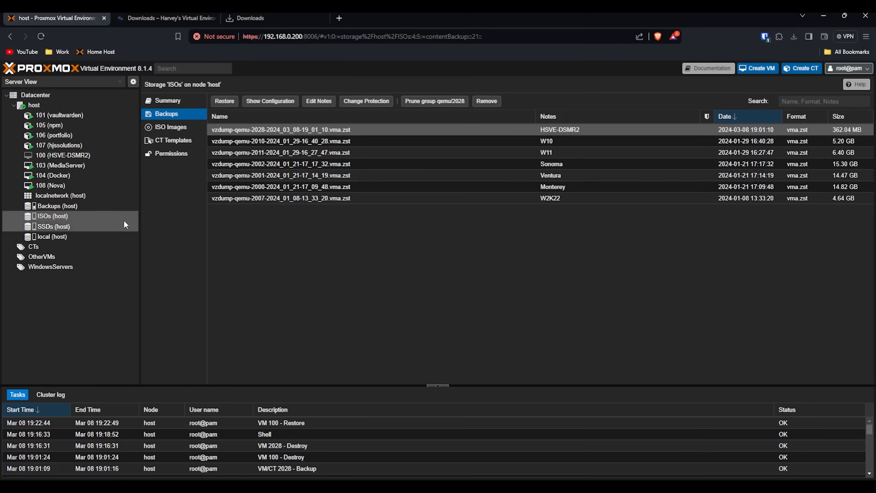
click(89, 160)
Step: Review VM 100's summary notes and hardware: 4 GiB memory, 4 cores, vmxnet3 NIC
click(167, 100)
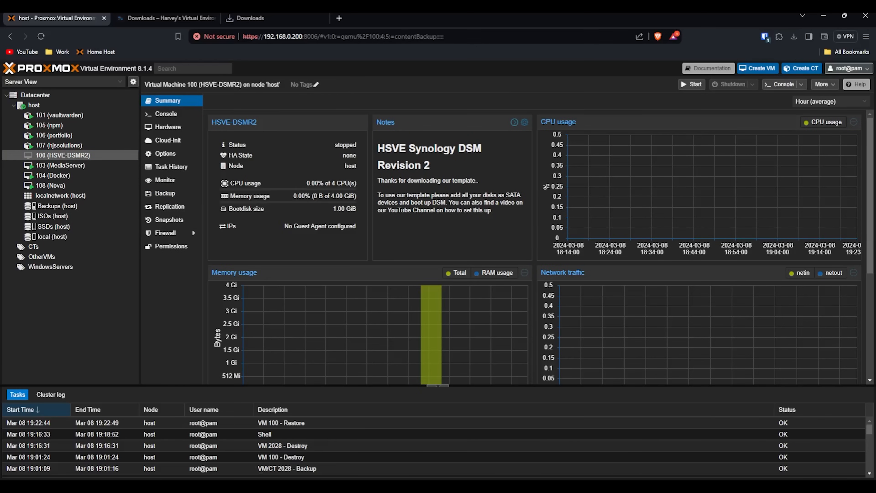
mouse_move(416, 289)
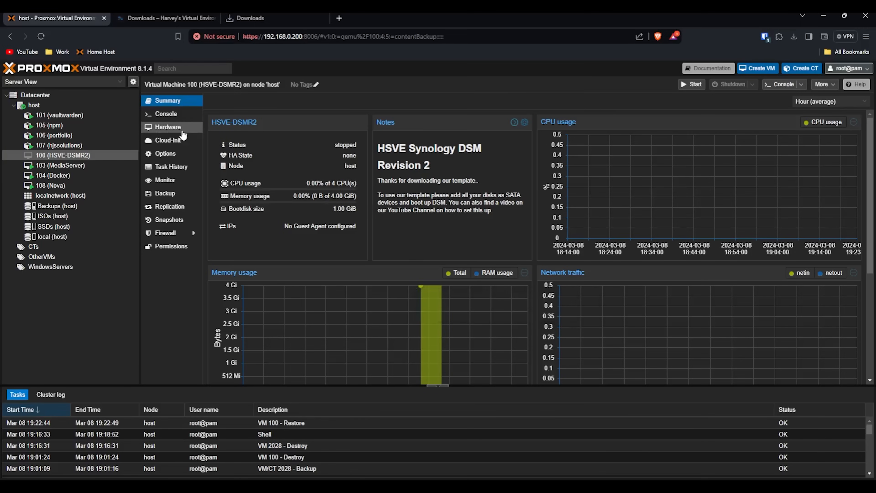
click(179, 129)
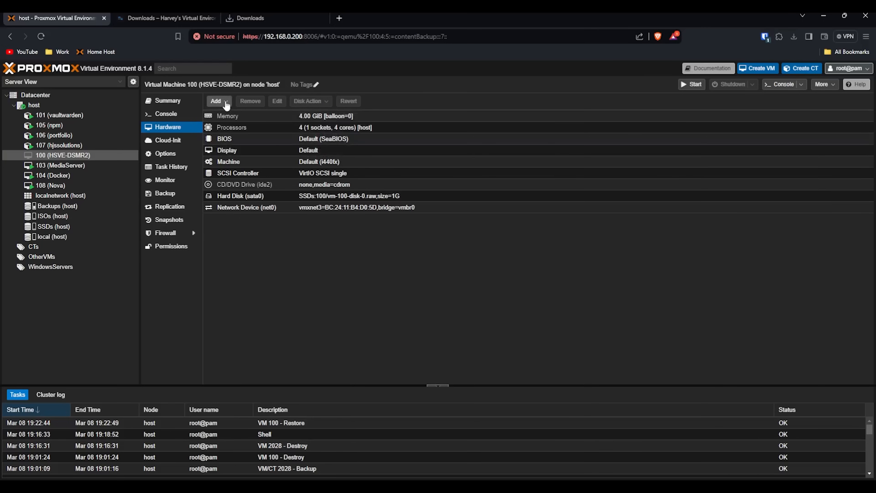
click(166, 18)
Step: Skim the hsve.org Disk Passthrough guide, then return to VM 100's hardware list
scroll(310, 183, up, 15)
mouse_move(259, 125)
mouse_move(262, 207)
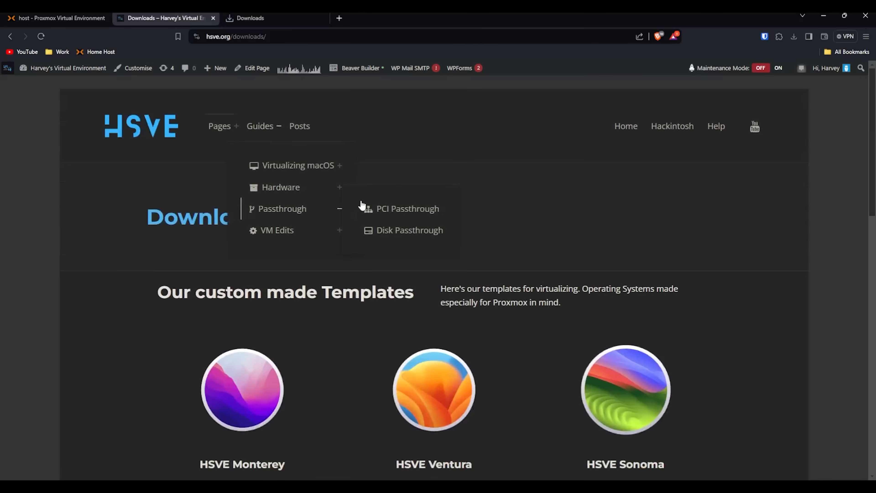
click(386, 231)
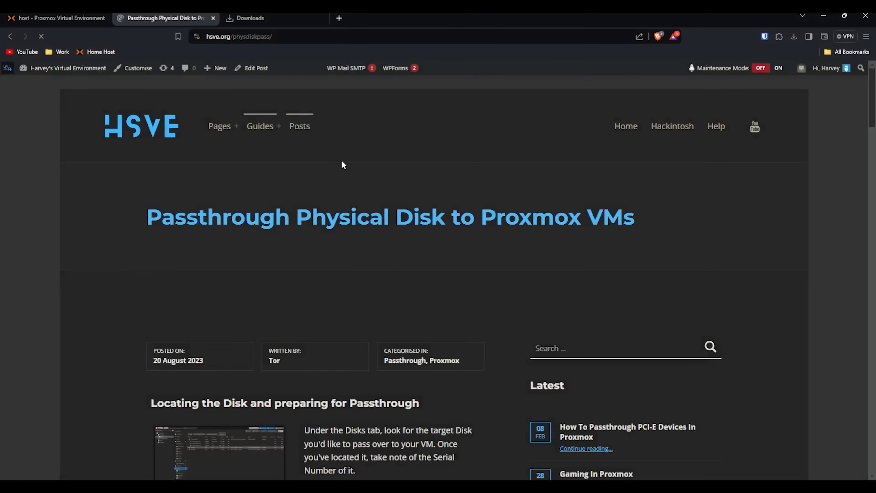
scroll(364, 157, down, 10)
scroll(364, 158, down, 5)
click(57, 18)
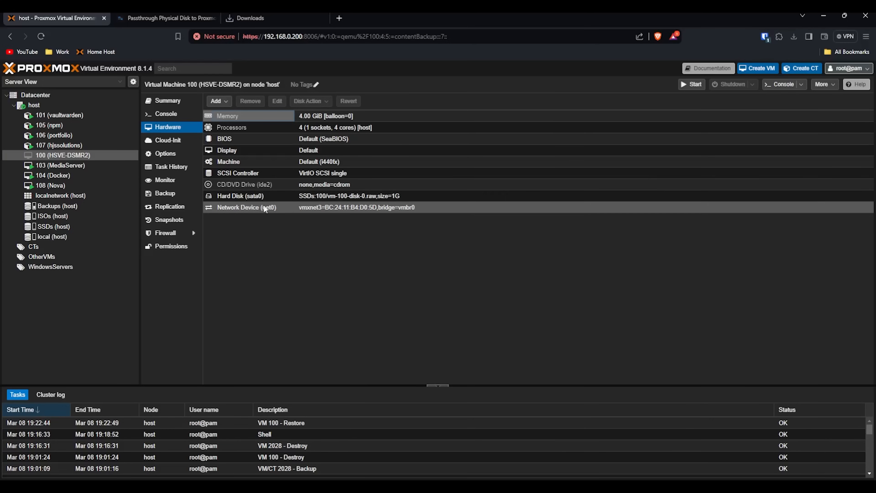
Step: Add a 100 GiB SATA disk on SSDs storage to VM 100 with SSD emulation and discard
click(217, 101)
click(235, 113)
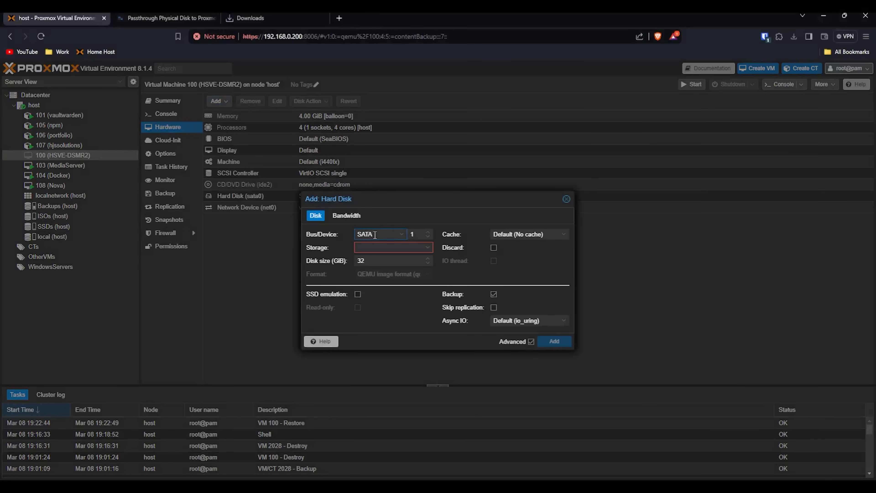
click(389, 248)
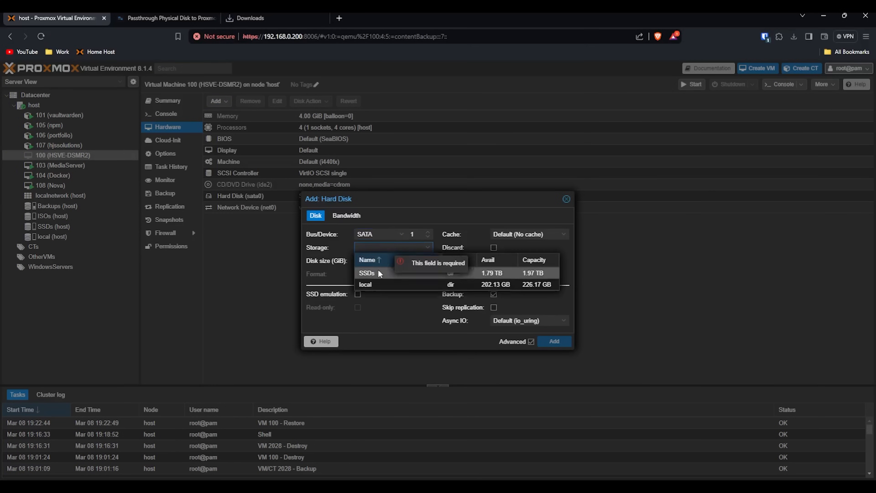
click(364, 273)
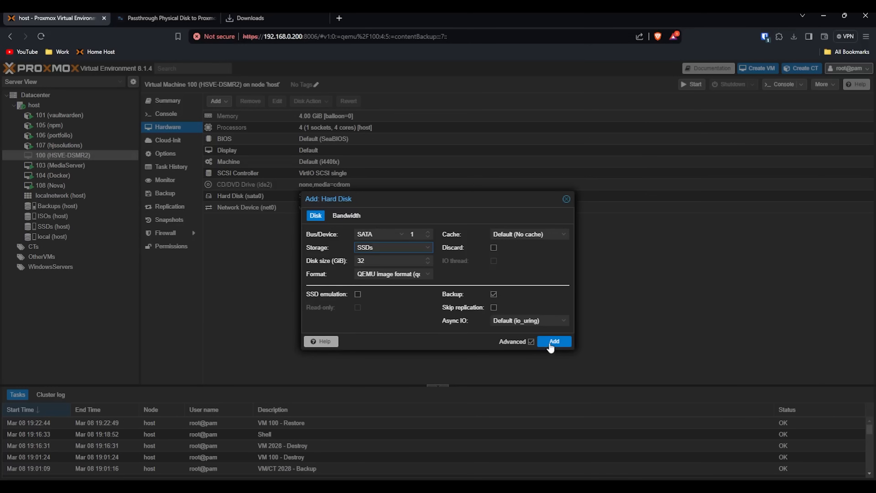
key(Tab)
text(100)
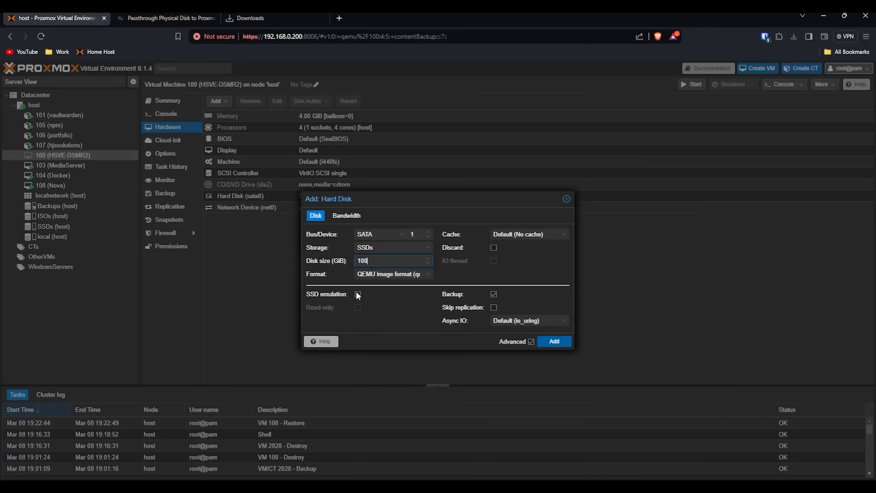
click(358, 295)
click(478, 249)
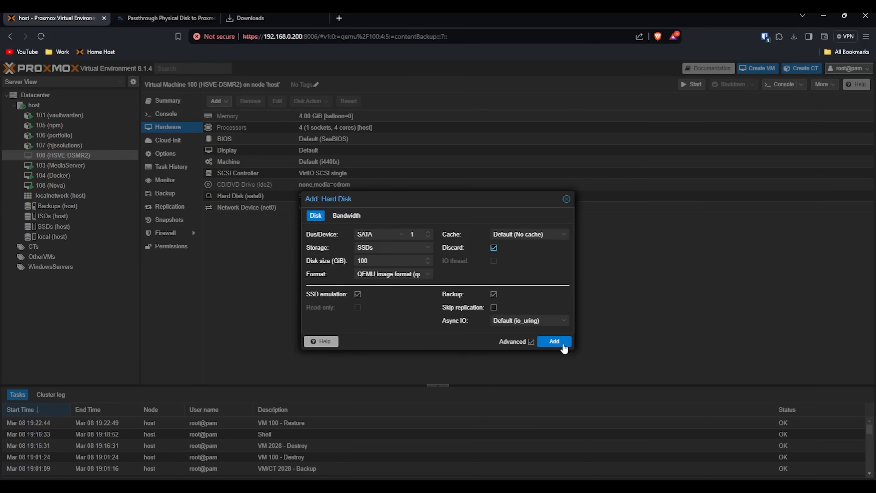
click(564, 348)
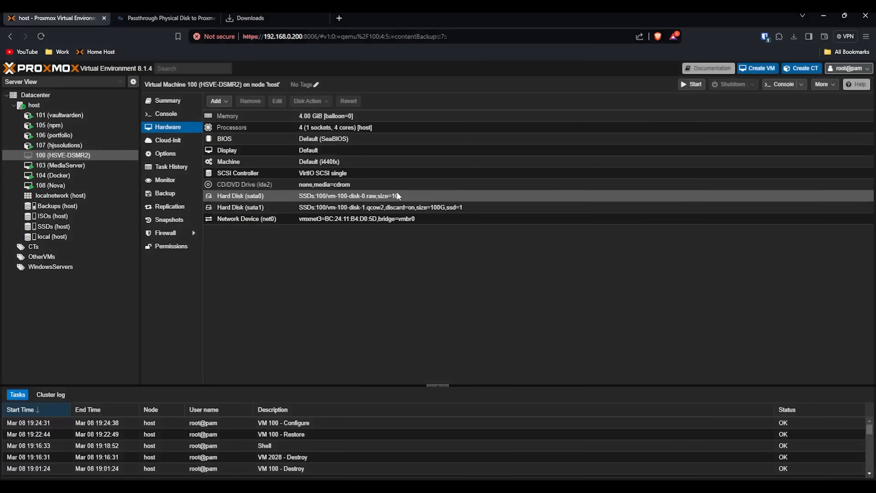
Step: Add a second 100 GiB disk, sata2, on SSDs with SSD emulation and discard enabled
click(404, 208)
click(215, 101)
click(234, 114)
click(393, 248)
click(376, 274)
double_click(374, 264)
text(100)
click(358, 295)
click(494, 247)
click(554, 341)
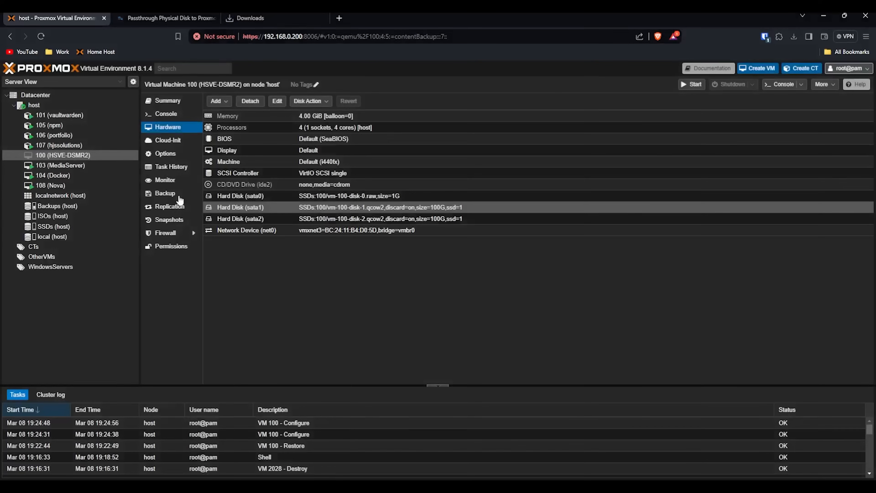
Step: Check VM 100's boot order, then start the VM from its console to reach GRUB
click(178, 155)
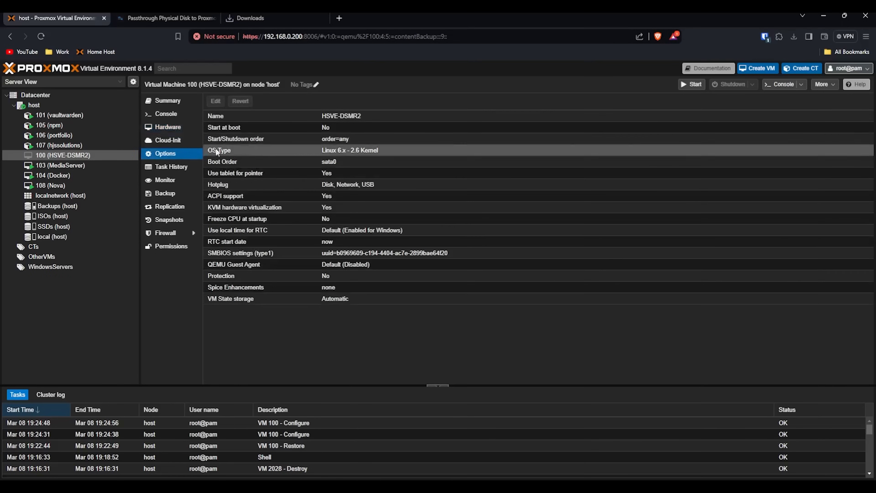
double_click(330, 163)
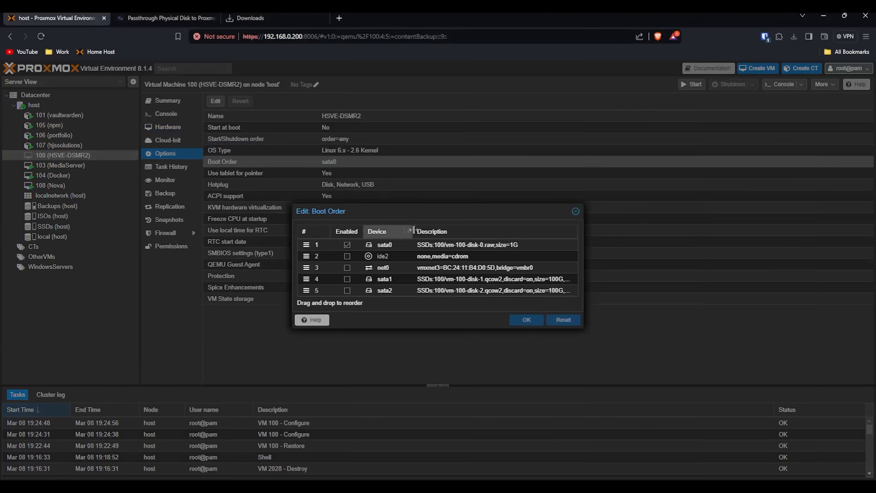
click(575, 212)
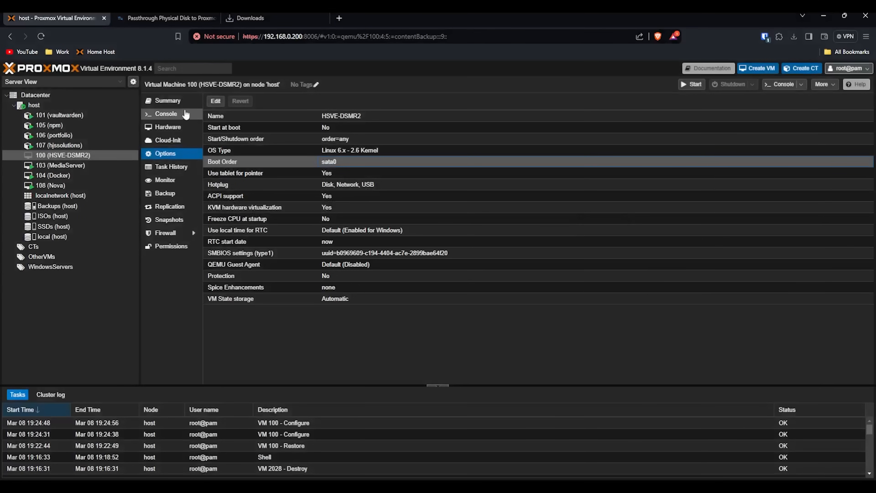
click(184, 114)
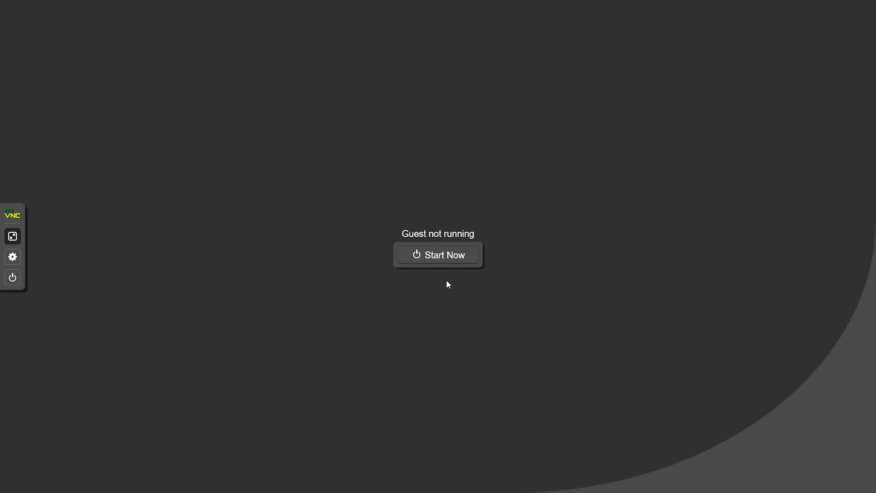
click(438, 255)
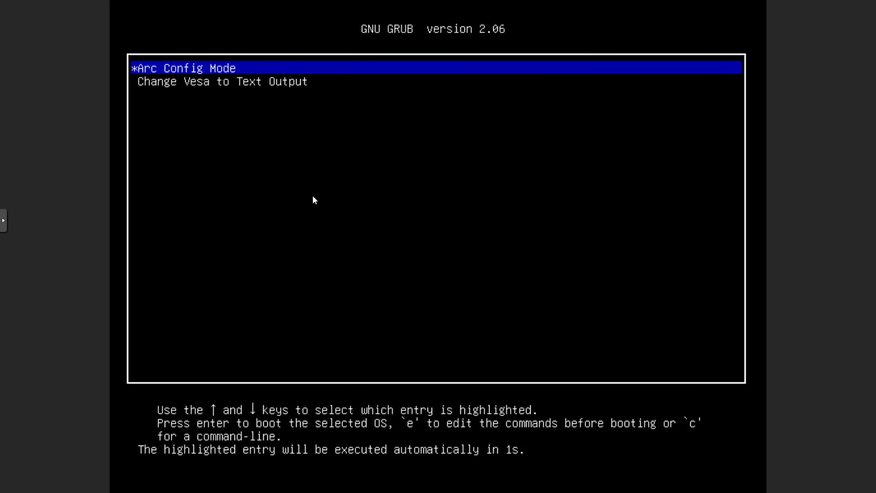
Step: Boot the Arc Config Mode entry from the GRUB menu right away
key(Return)
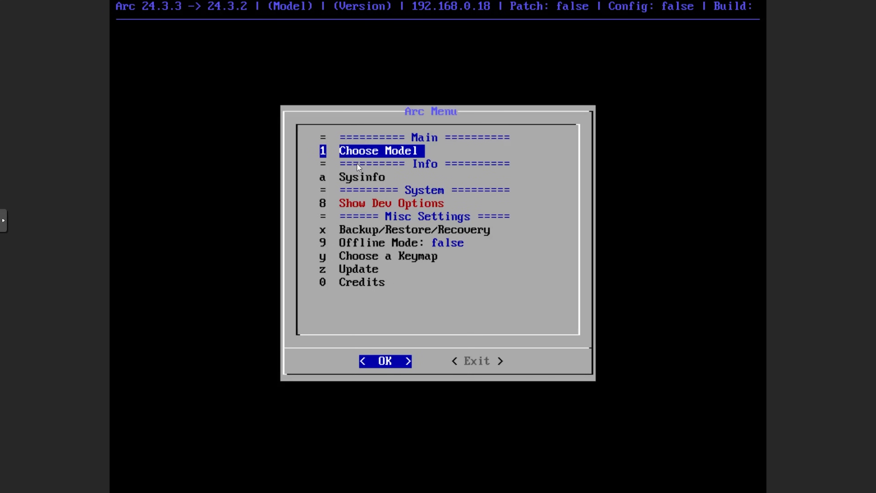
Step: Pick DS1019+ from Arc Loader's Choose Model list
key(Return)
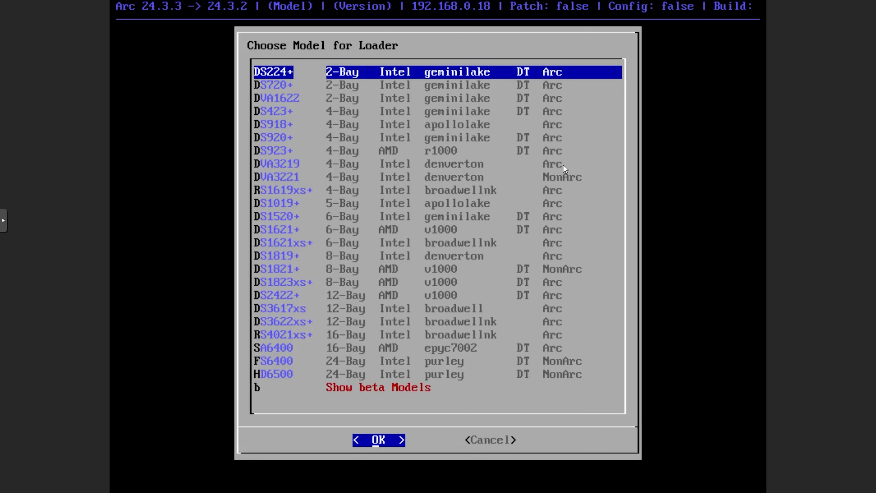
key(Down)
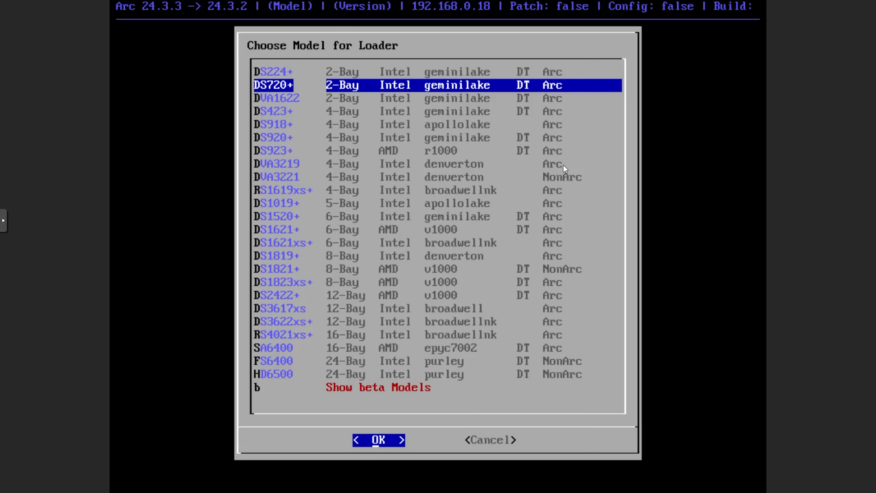
key(Down)
key(Down)
key(Down)
key(Down)
key(Down)
key(Down)
key(Down)
key(Down)
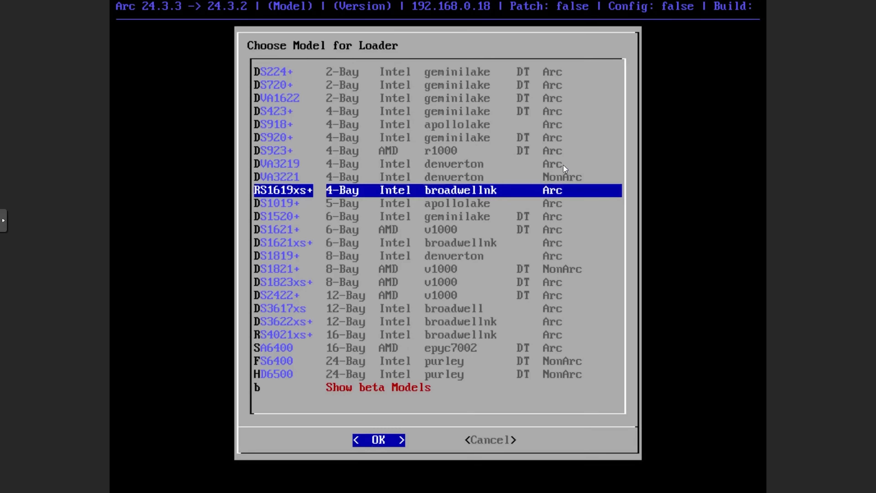
key(Down)
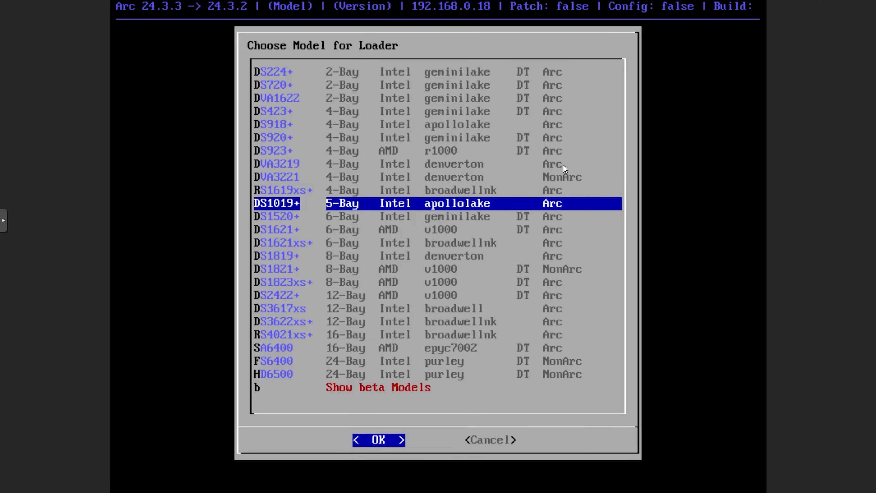
key(Return)
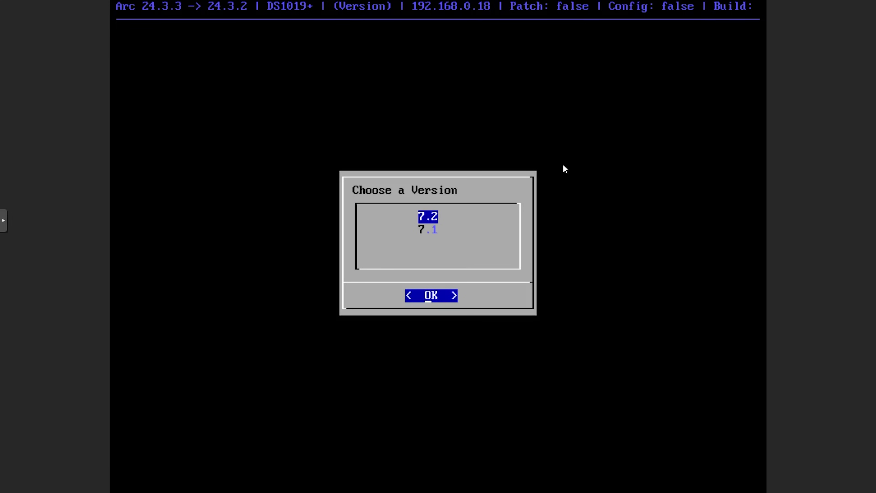
Step: Choose DSM 7.2 with Arc Patch for all NICs and the recommended MAC settings
key(Return)
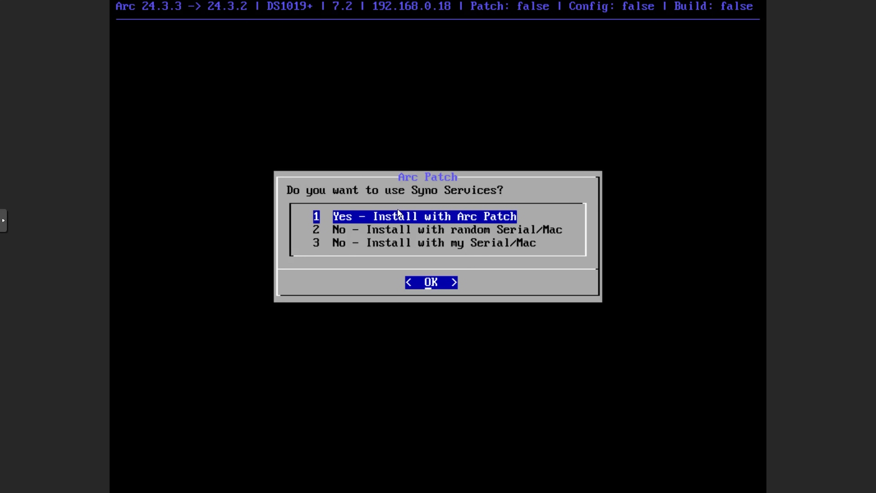
key(Return)
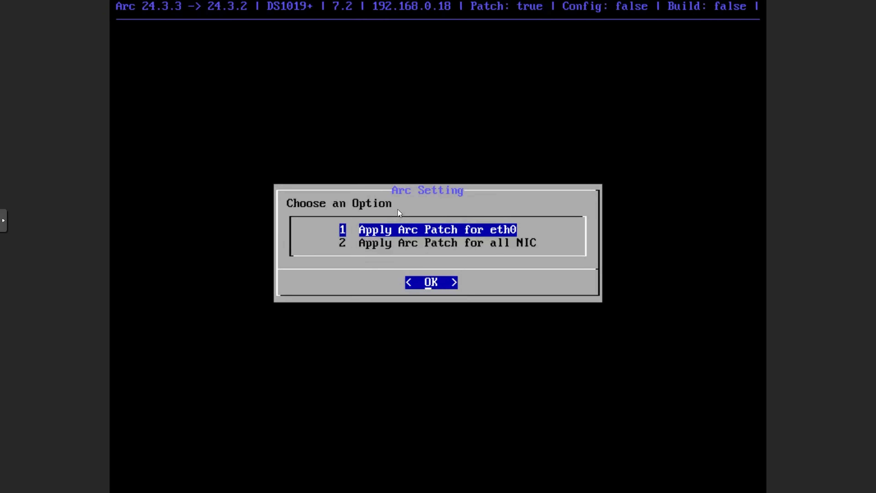
key(Down)
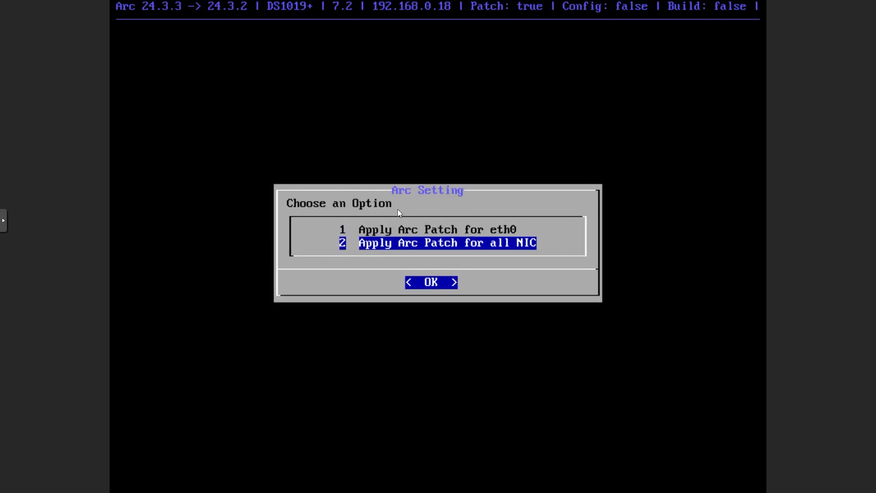
key(Return)
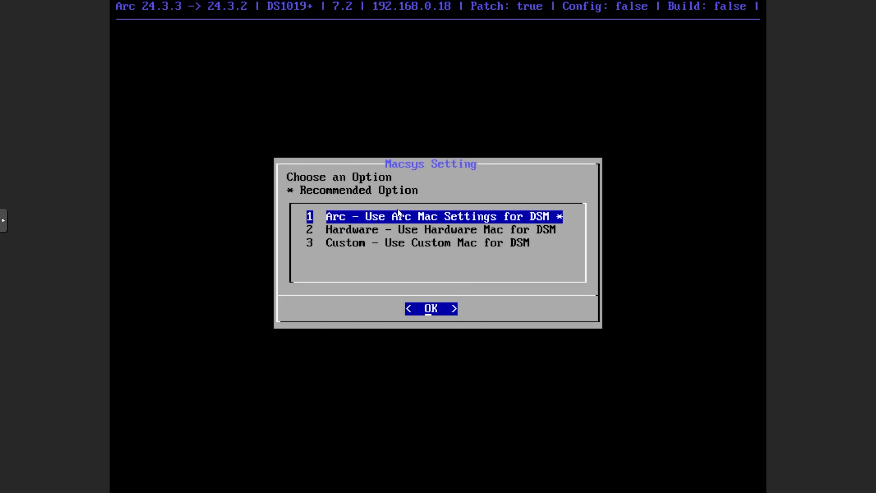
key(Return)
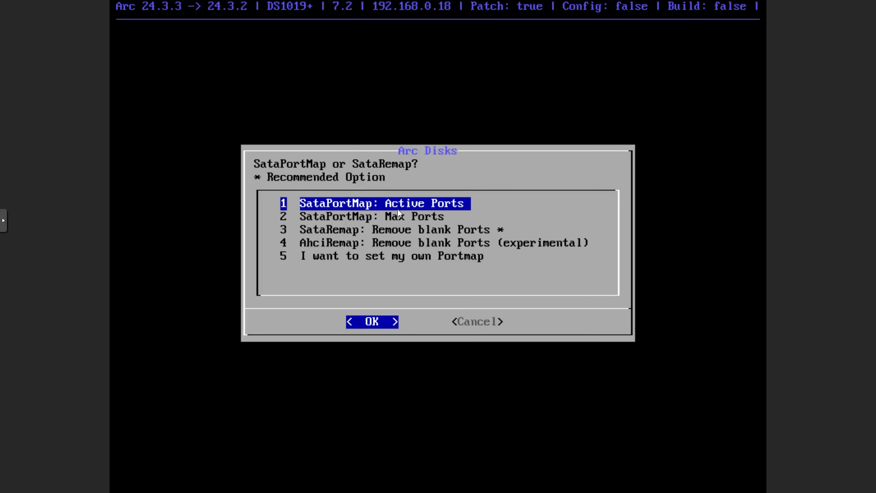
Step: Use SataPortMap Max Ports, accept the computed port maps, and keep only the cpuinfo addon
key(Down)
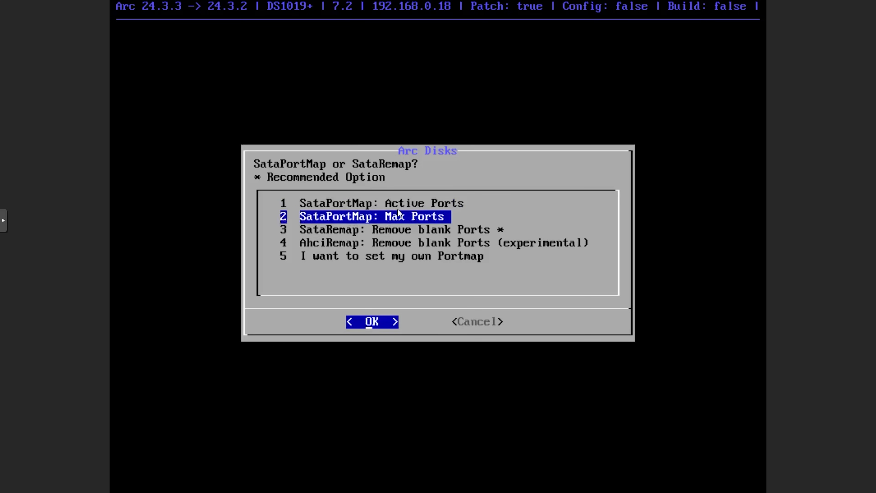
key(Return)
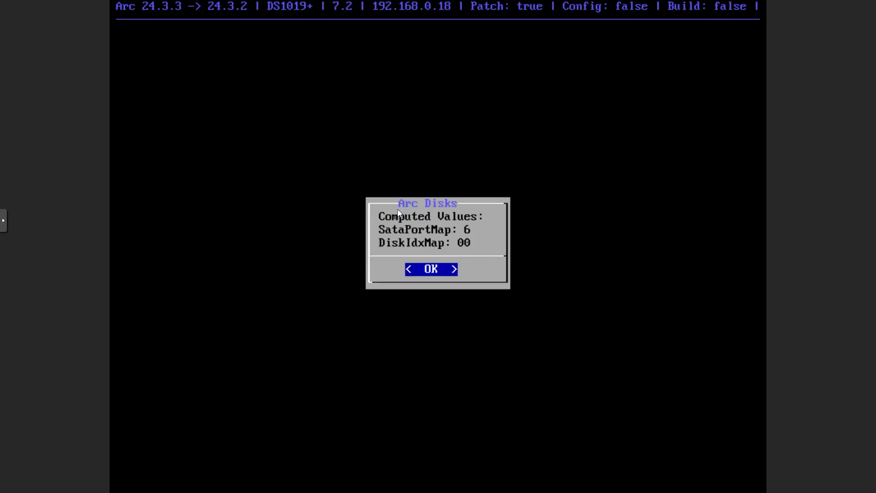
key(Return)
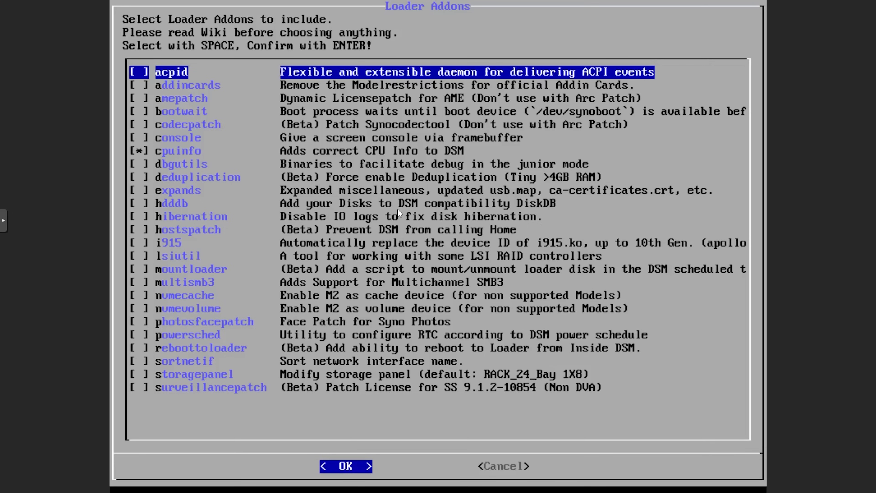
key(Return)
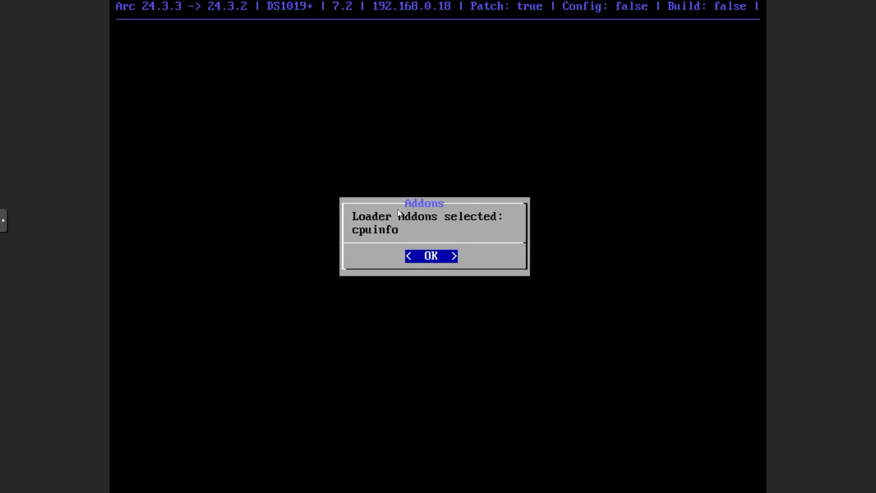
key(Return)
key(Return)
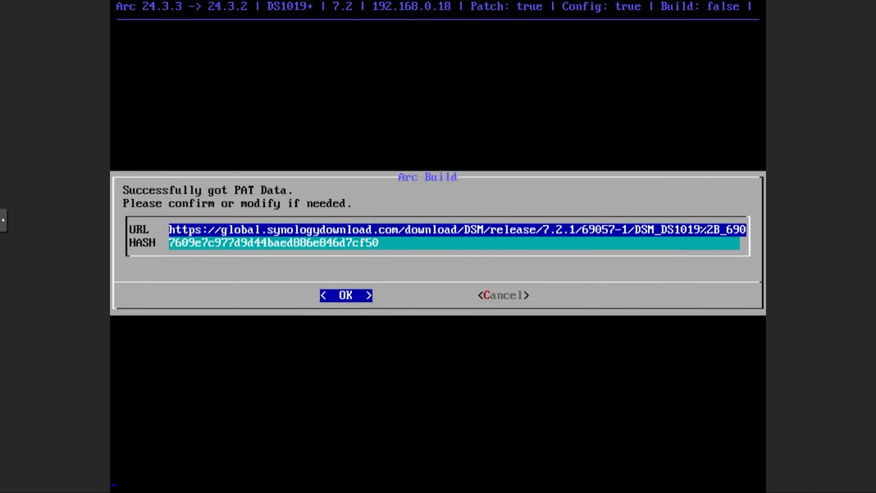
Step: Build the loader from the PAT data, boot Arc Loader, and exit the full-screen console
key(Return)
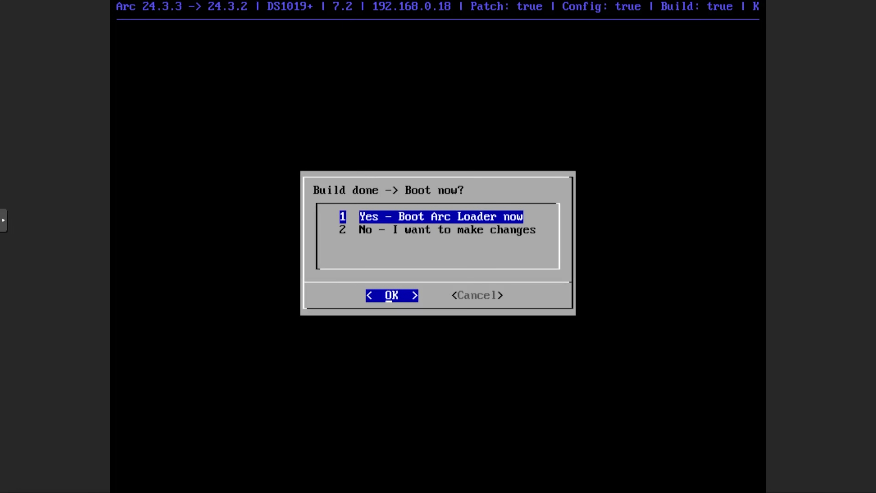
key(Return)
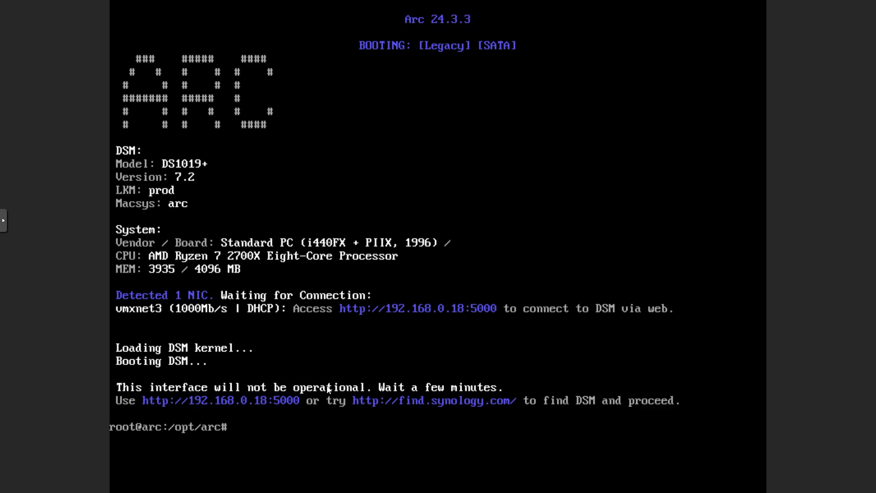
key(Escape)
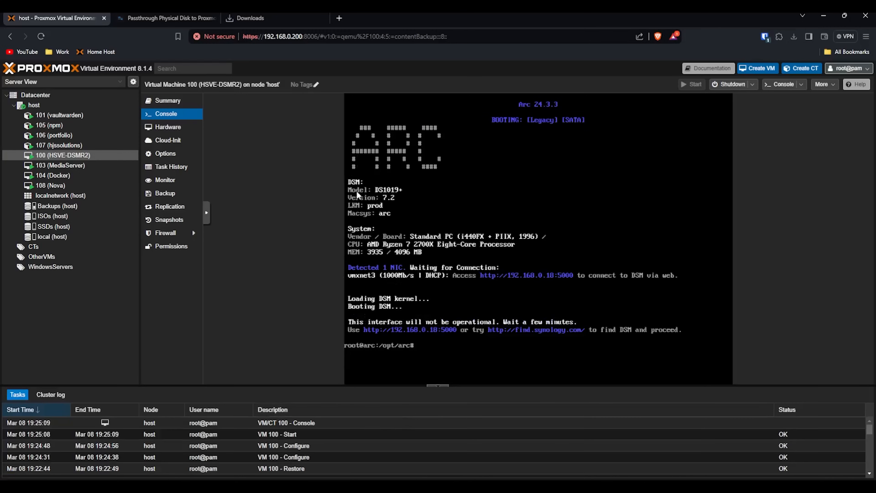
click(340, 19)
Step: Load find.synology.com in a new tab placed beside the Proxmox tab
drag(362, 18, 221, 19)
text(find.)
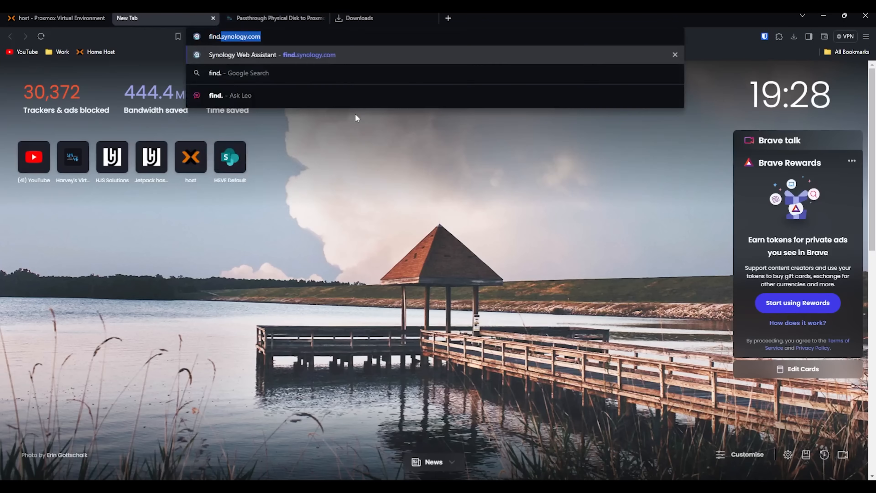
key(Return)
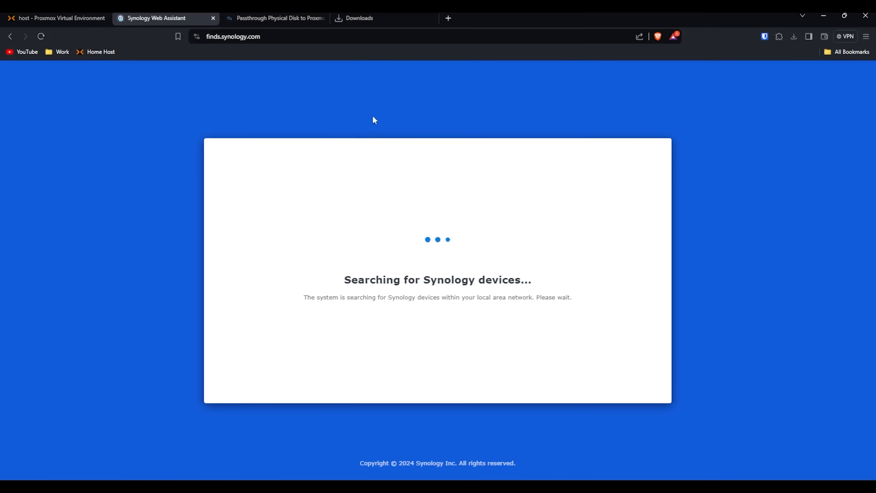
click(103, 18)
click(156, 18)
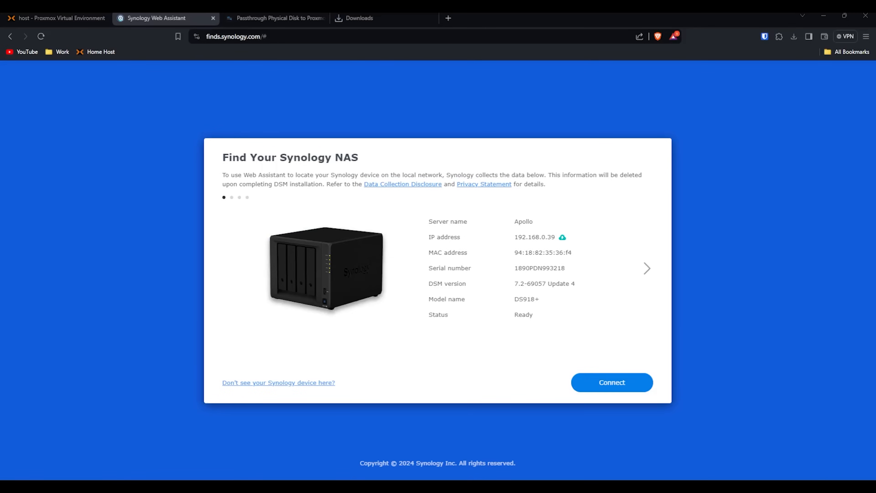
Step: Browse the discovered devices to DiskStation DS1019+ at 192.168.0.18 and connect to it
click(645, 268)
click(645, 269)
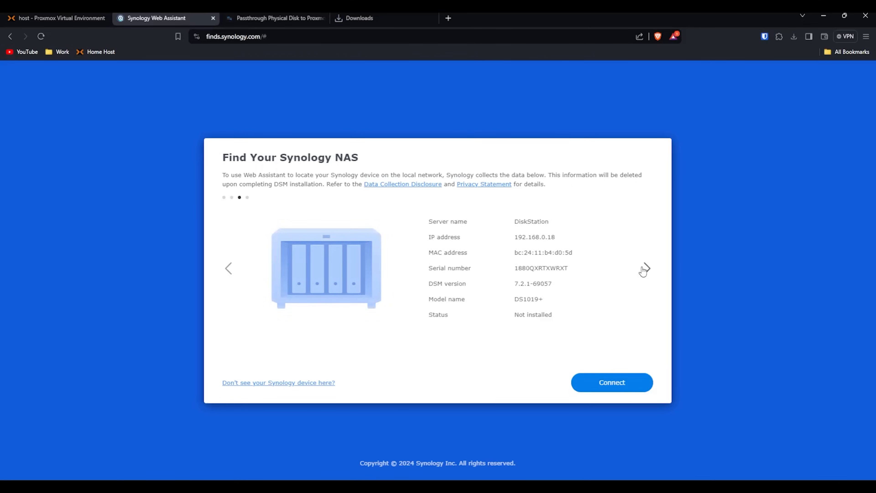
click(645, 269)
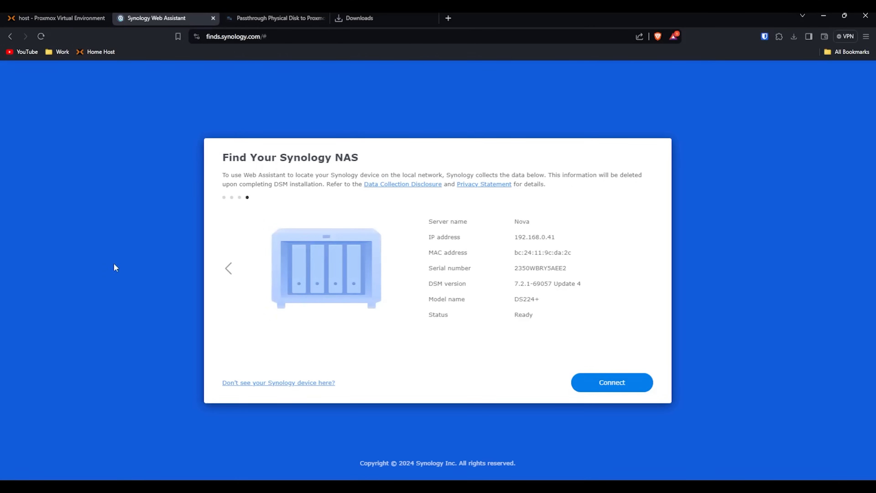
click(228, 268)
click(646, 268)
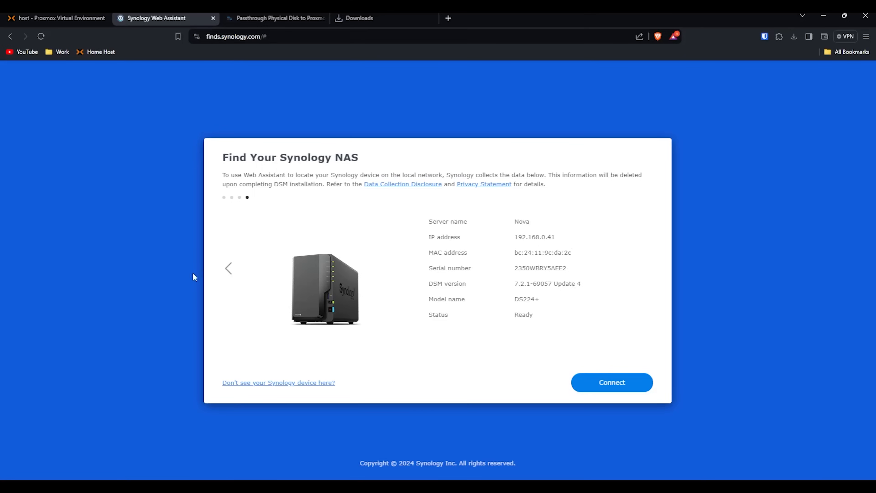
click(226, 273)
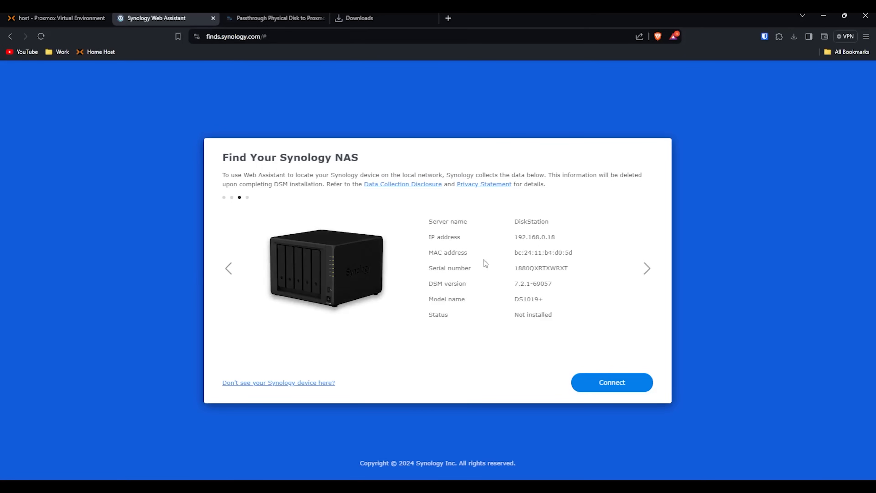
click(56, 18)
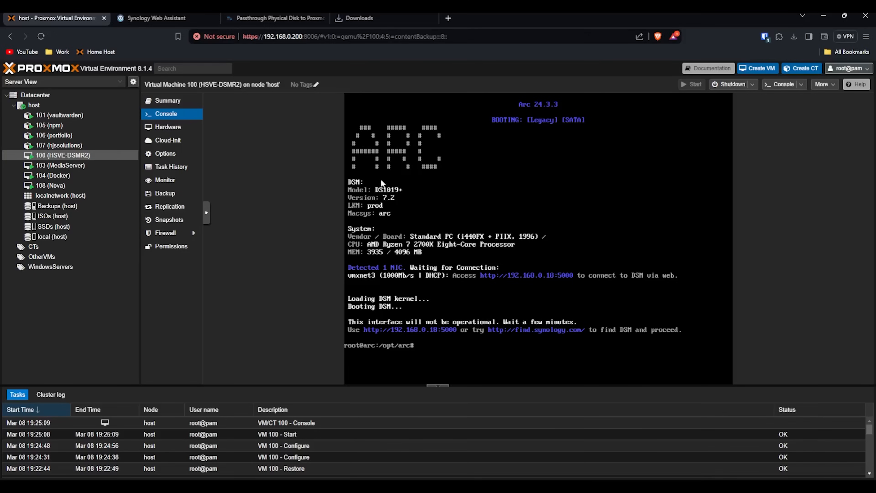
key(ctrl+Tab)
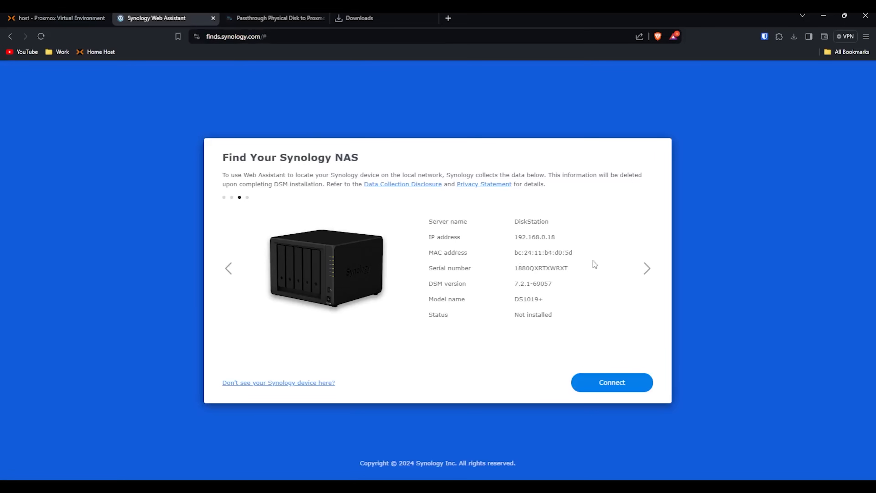
click(611, 383)
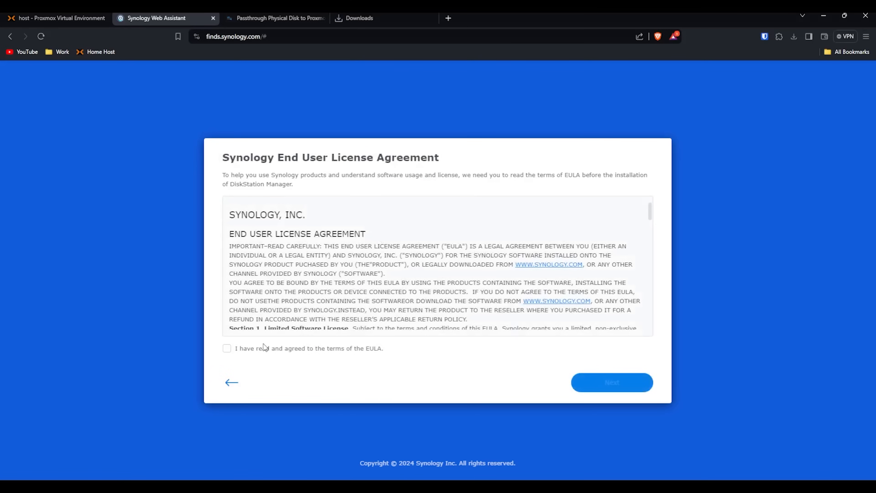
Step: Accept the EULA and privacy statement and start automatic DSM 7.2.1-69057 installation
click(262, 348)
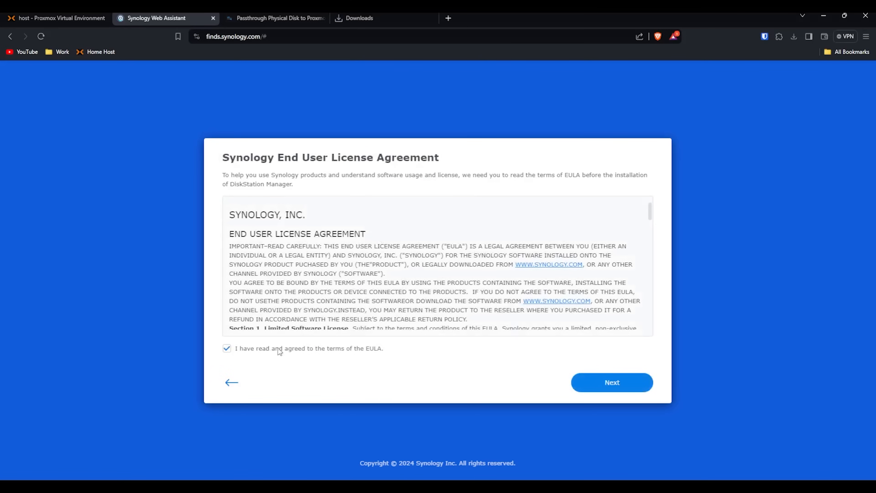
click(625, 389)
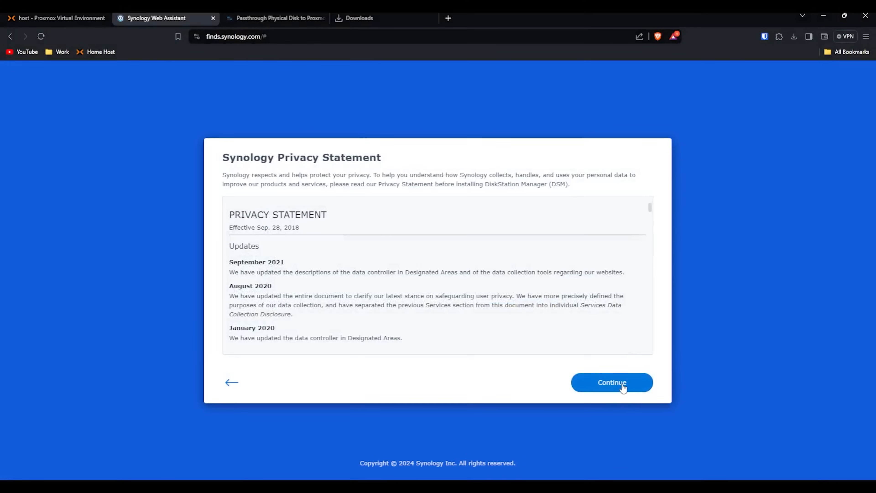
click(624, 388)
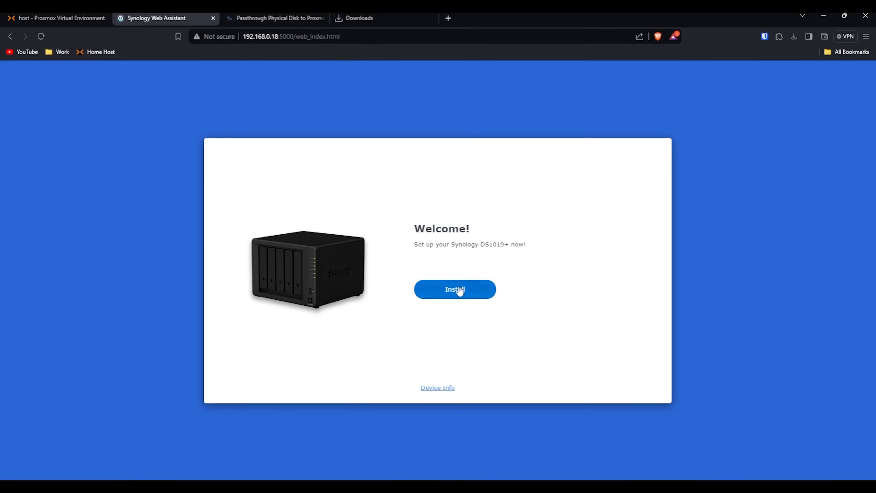
click(455, 290)
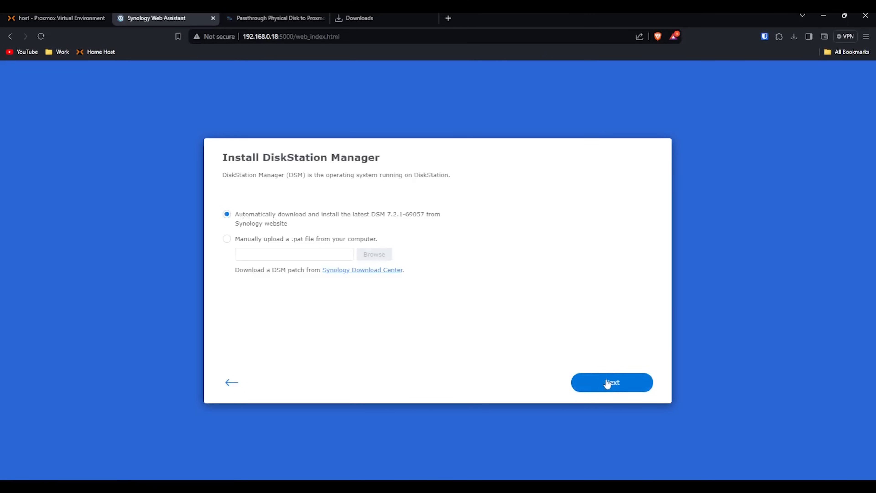
click(615, 384)
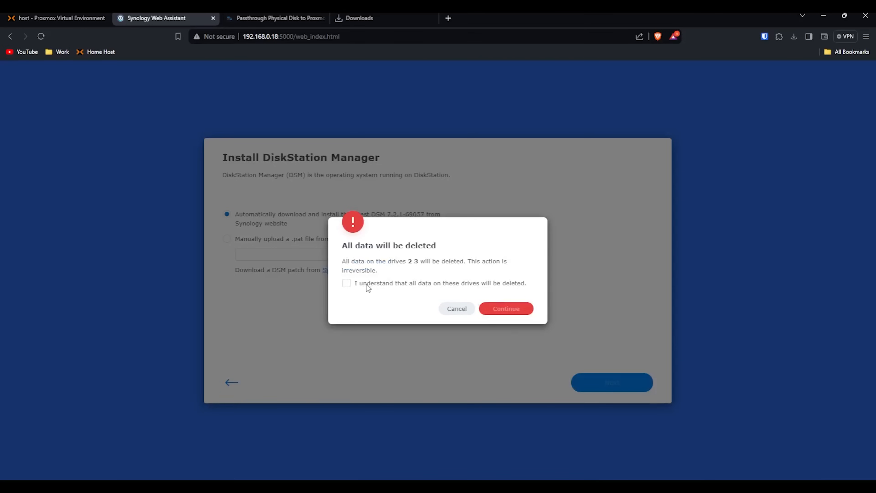
Step: Confirm erasing drives 2 and 3 by entering model DS1019+ to begin installing
click(365, 283)
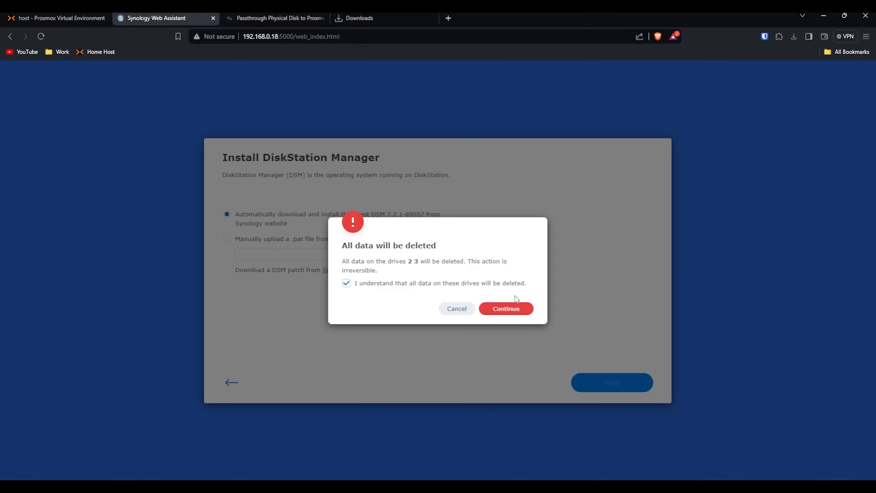
click(507, 309)
click(448, 281)
text(DS10)
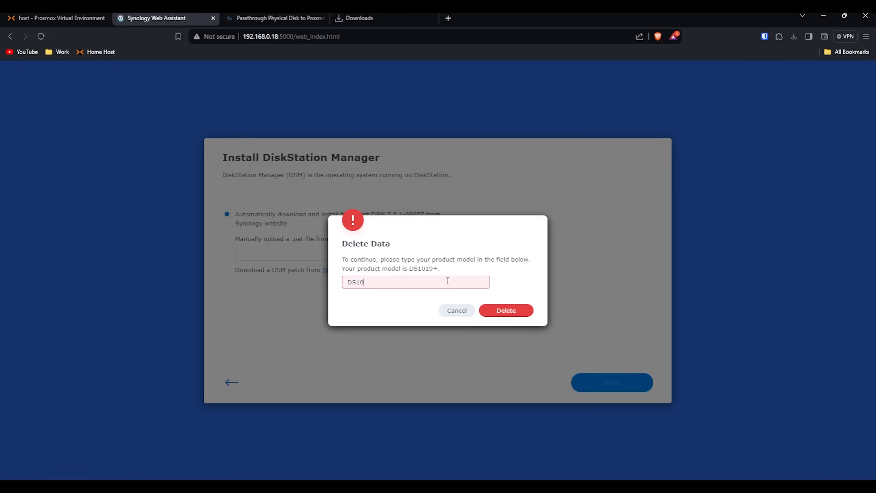
text(19+)
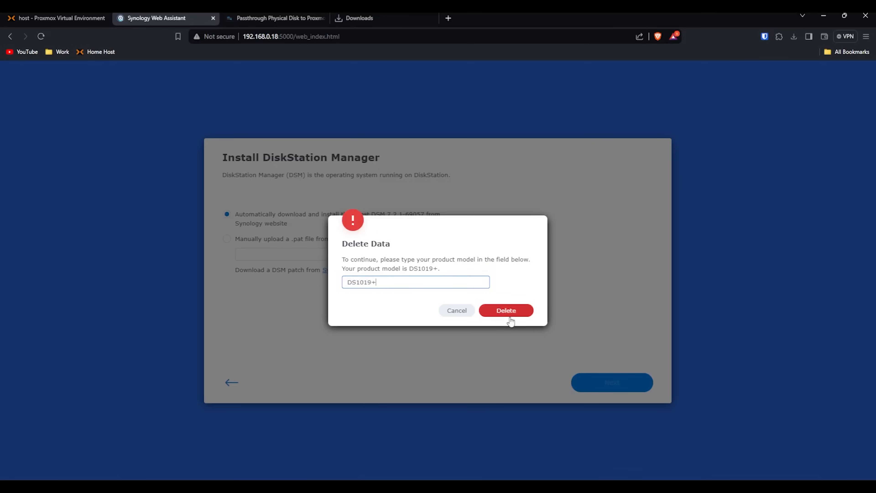
click(513, 312)
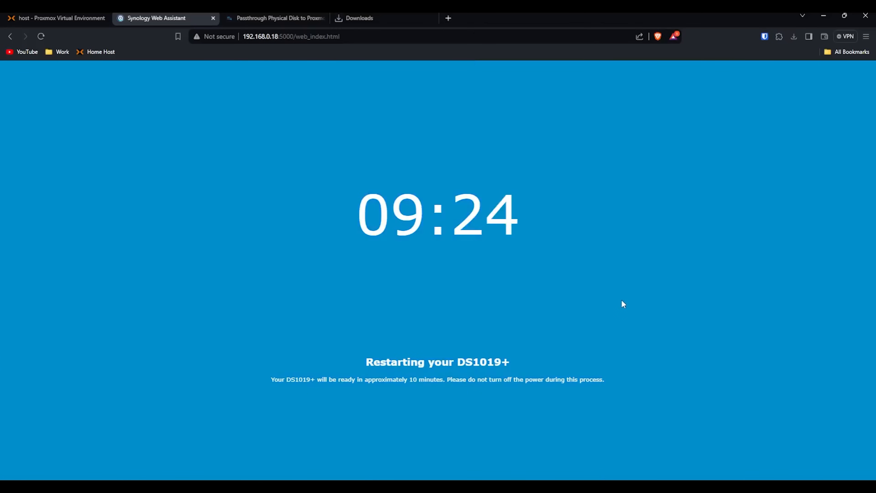
Step: Check the VM console during the restart, then reload the Synology page to reach Welcome to DSM 7.2
click(56, 22)
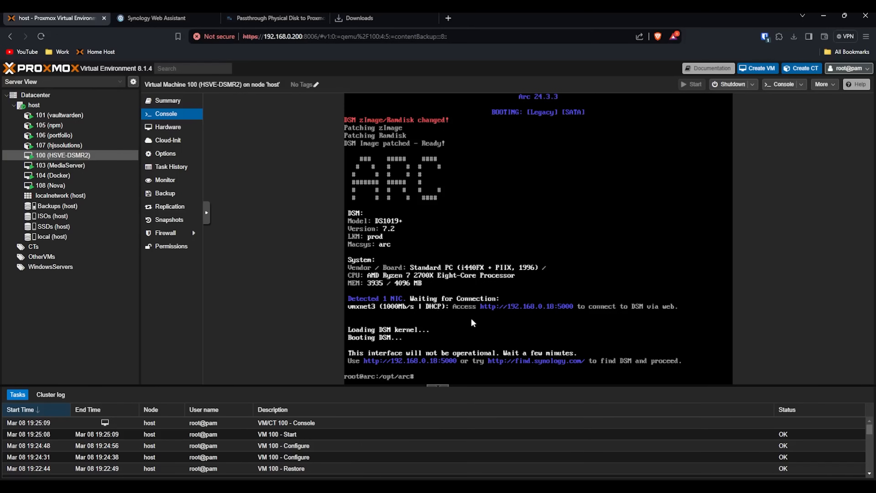
click(168, 17)
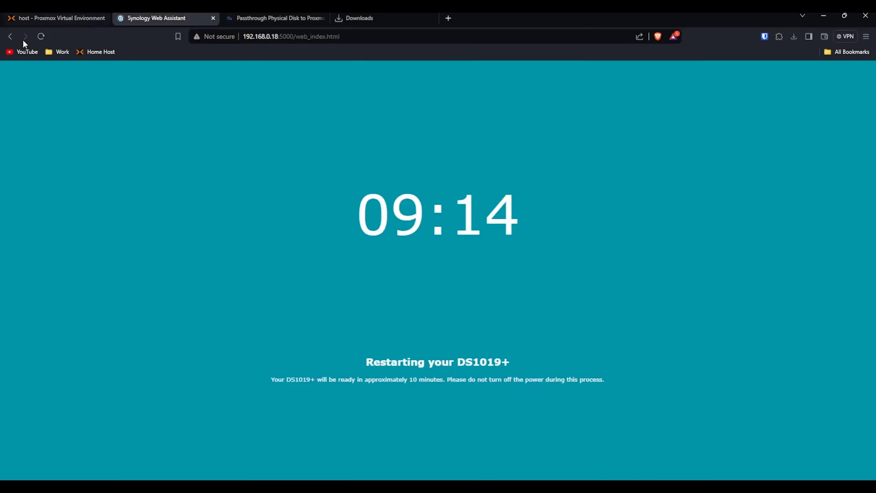
click(65, 16)
click(135, 15)
click(41, 36)
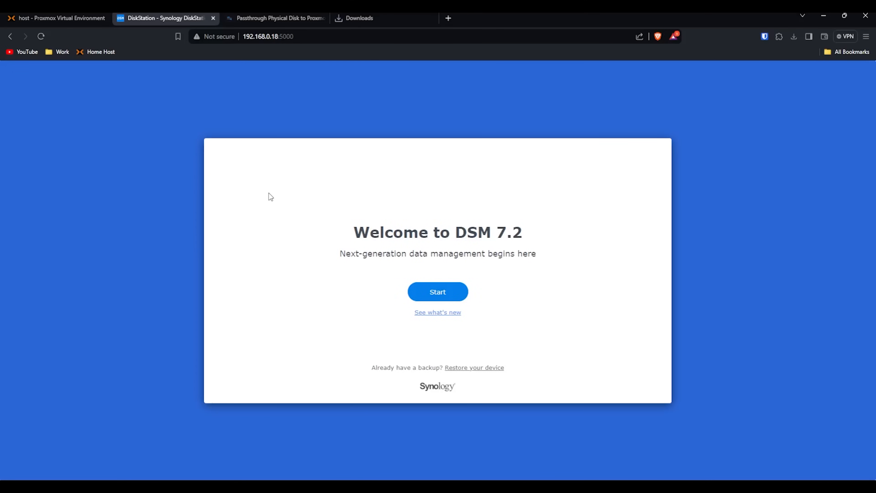
Step: Name the DiskStation YTNAS and enter the administrator account name
click(438, 290)
click(365, 203)
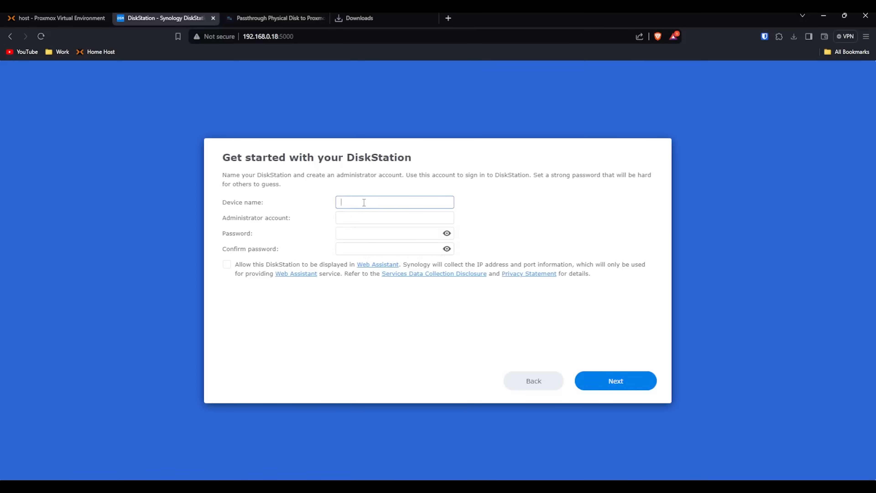
text(YTNAS)
key(Tab)
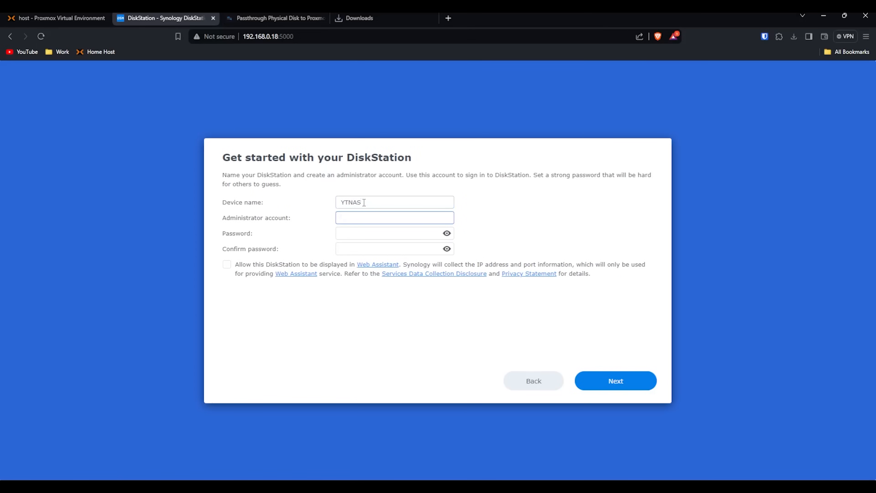
text(admin)
key(BackSpace)
key(BackSpace)
key(BackSpace)
key(BackSpace)
text(sysadmin)
Step: Set and confirm the admin password, allow Web Assistant discovery, and submit
key(Tab)
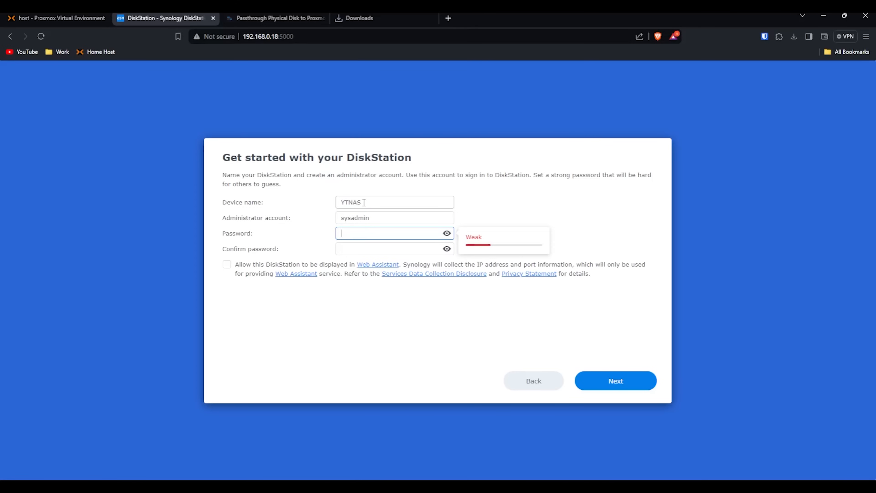
text(********)
key(shift+Tab)
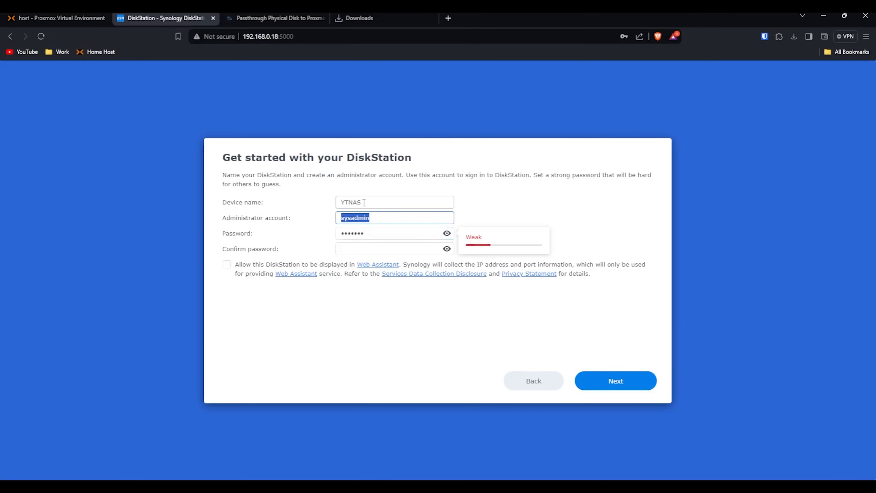
key(Tab)
key(BackSpace)
text(**********)
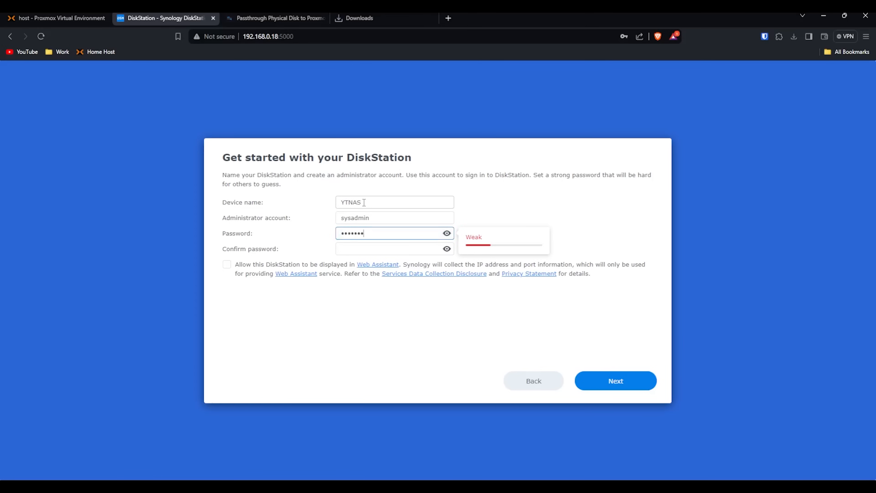
key(Tab)
text(**********)
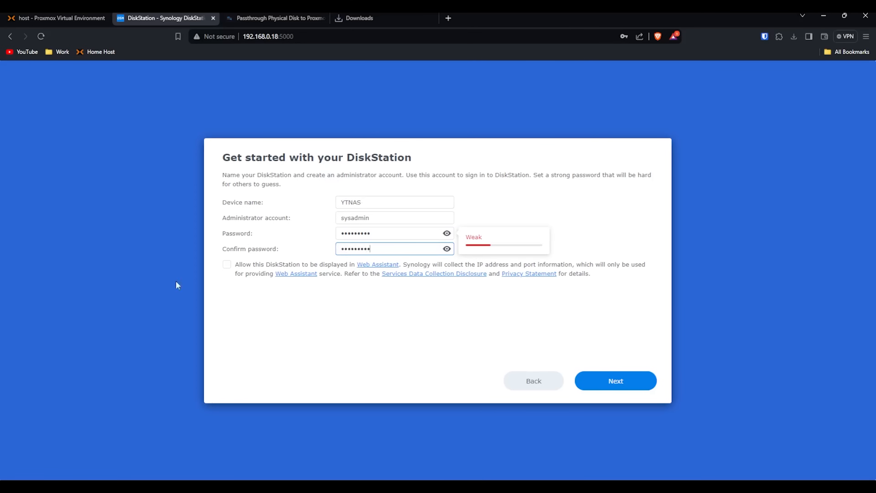
click(227, 265)
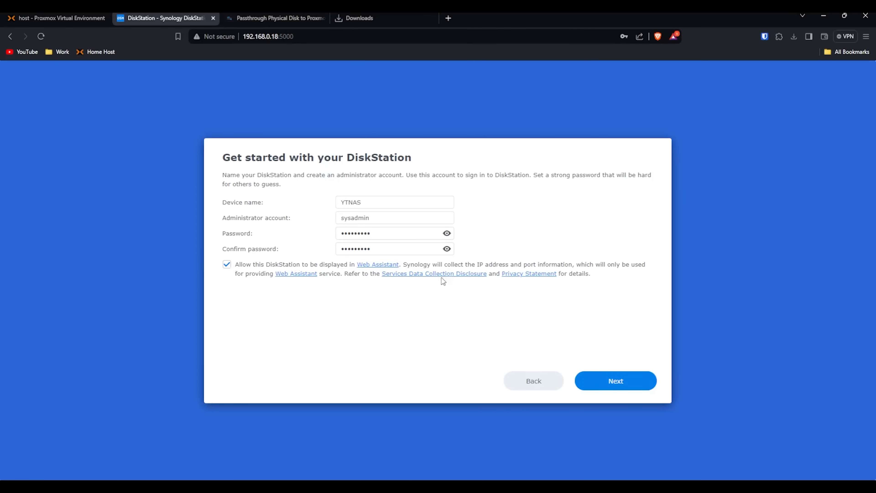
click(591, 380)
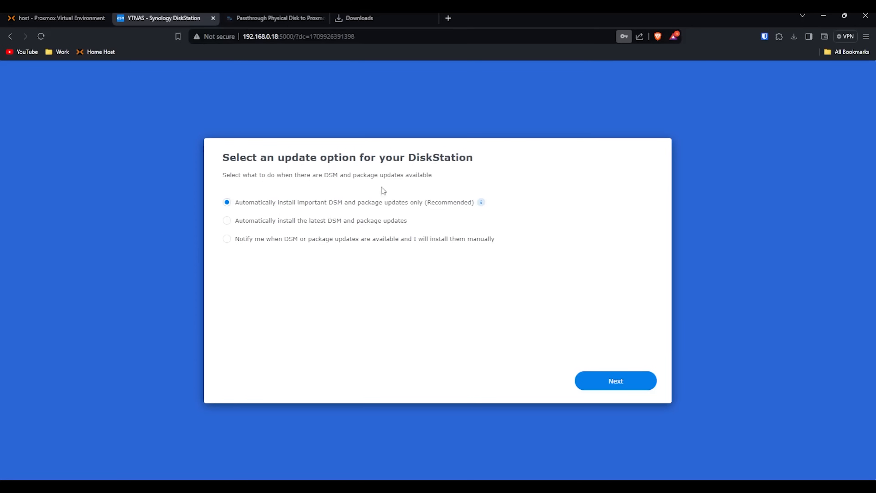
Step: Choose manual update notifications, skip the Synology Account, and submit without device analytics
click(227, 239)
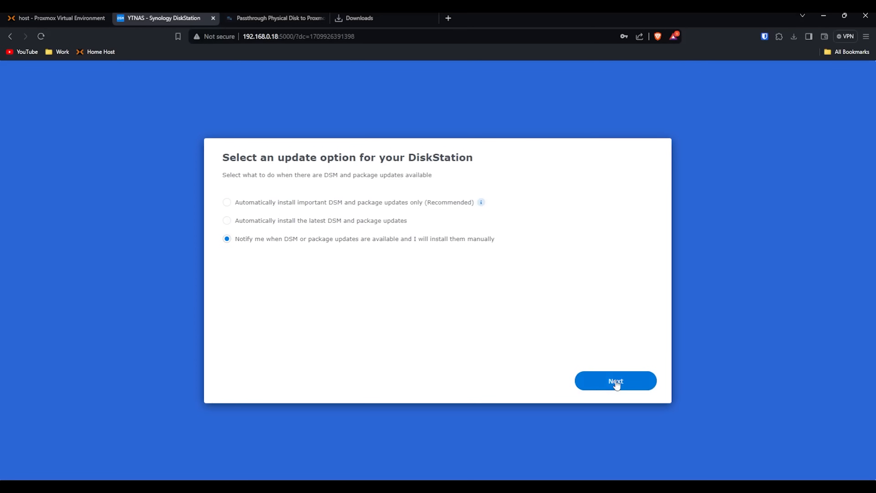
click(636, 381)
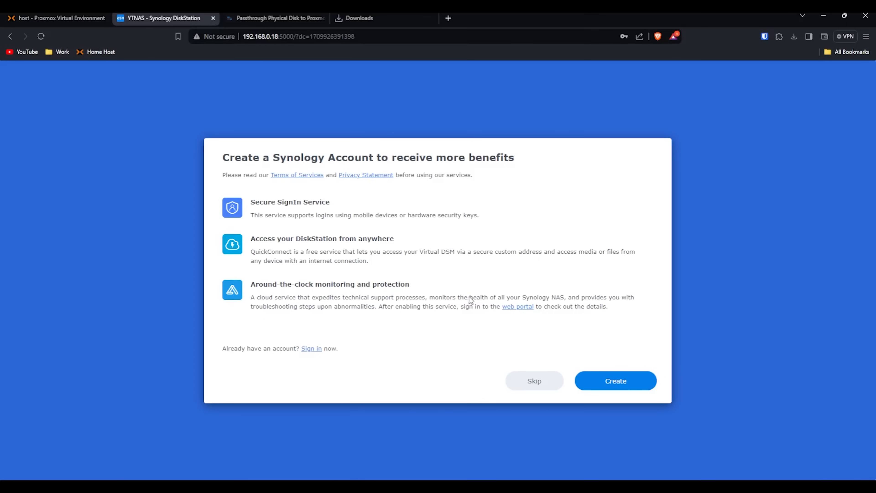
click(533, 384)
click(506, 303)
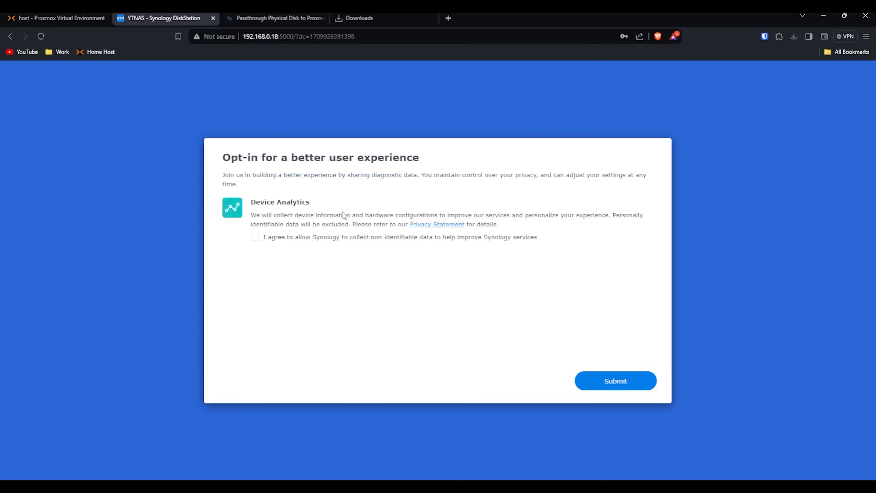
click(611, 389)
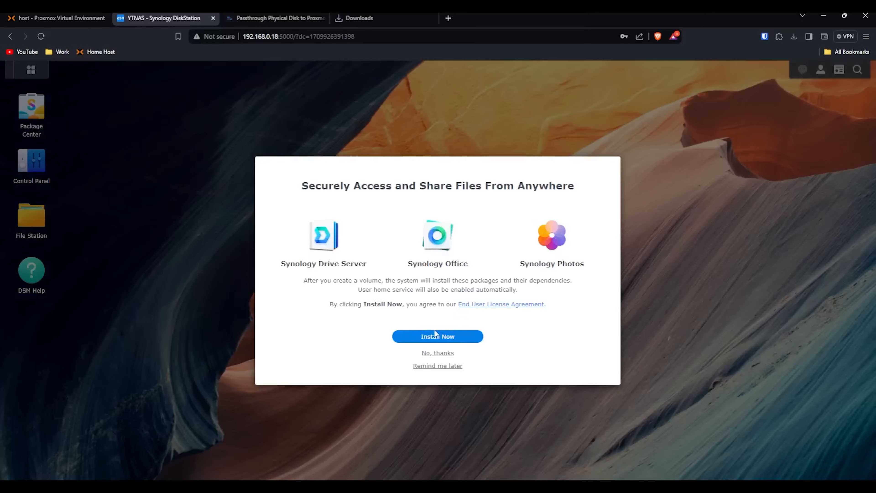
Step: Decline suggested packages, two-factor and Adaptive MFA, and dismiss the tour and Help notice
click(429, 355)
click(430, 354)
click(438, 367)
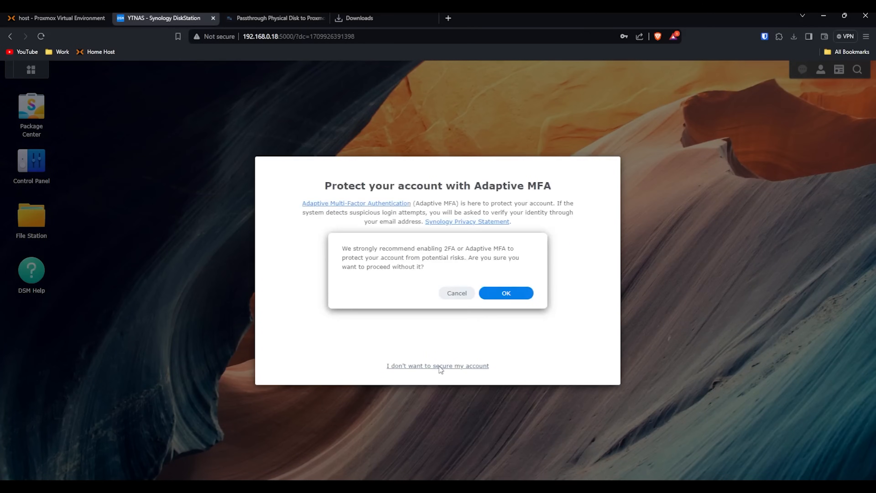
click(524, 295)
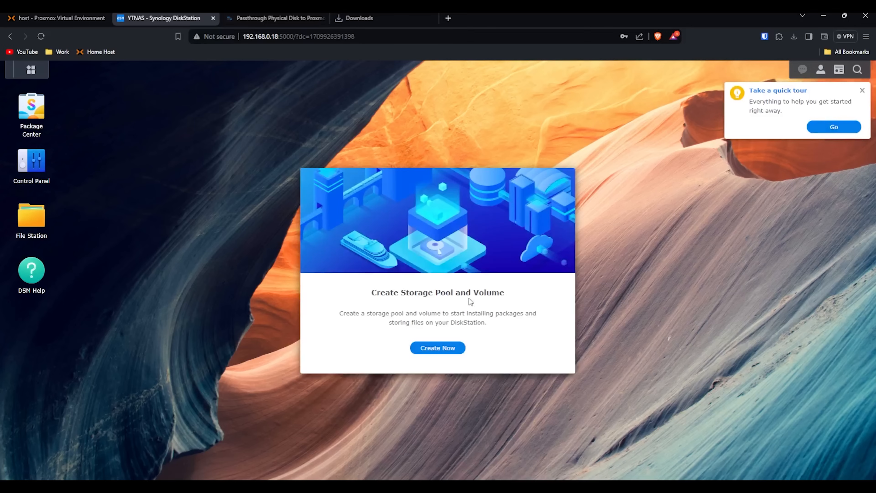
click(860, 90)
click(538, 281)
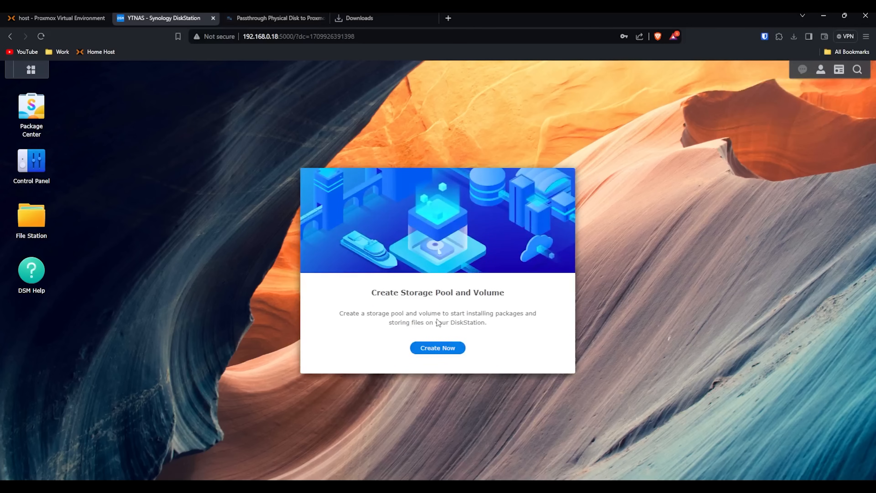
Step: Start the Storage Creation Wizard with RAID 0 and select both available drives
click(436, 350)
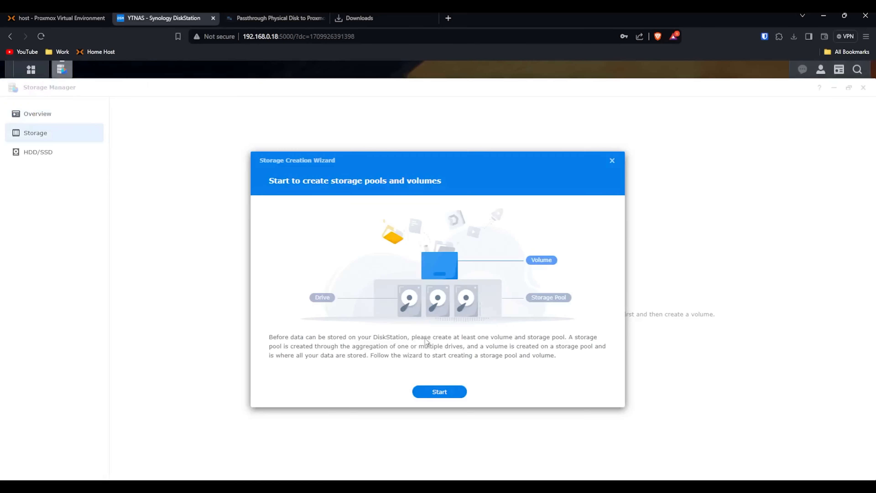
click(437, 391)
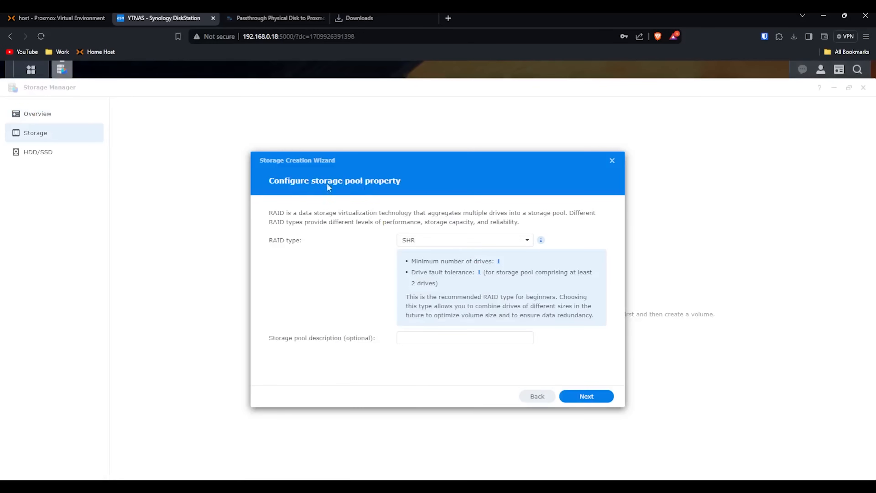
click(482, 238)
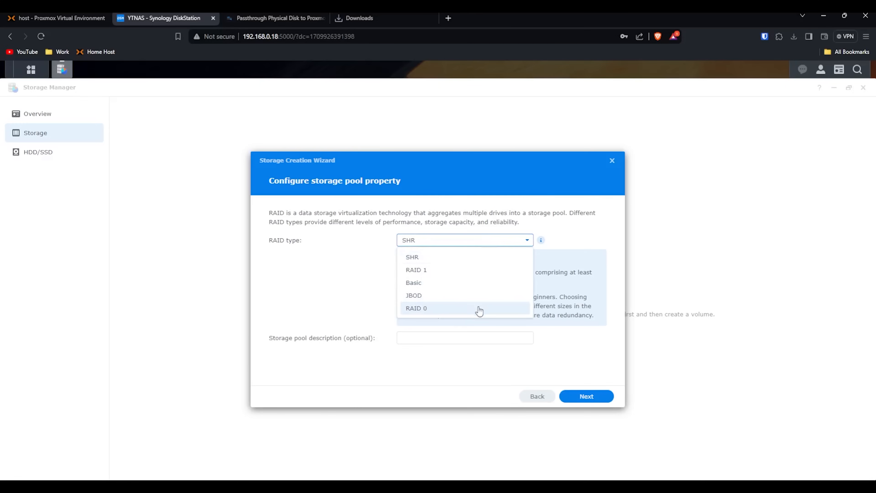
click(478, 309)
click(596, 398)
click(280, 232)
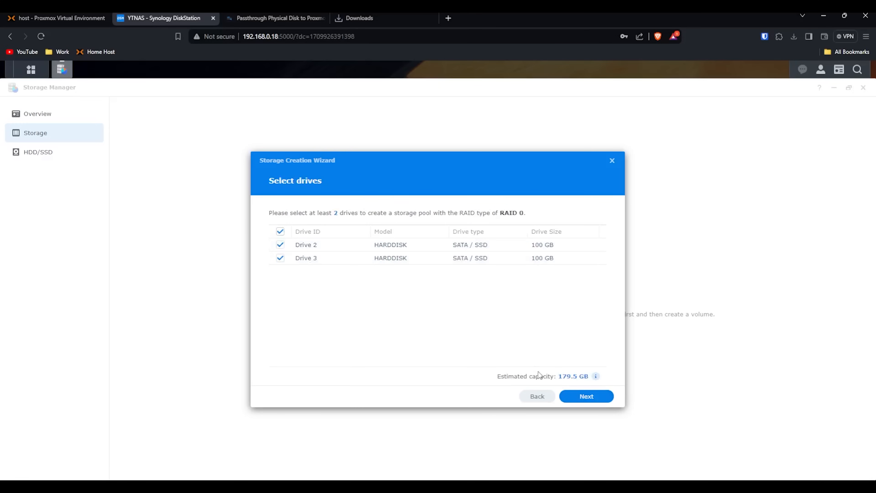
click(586, 400)
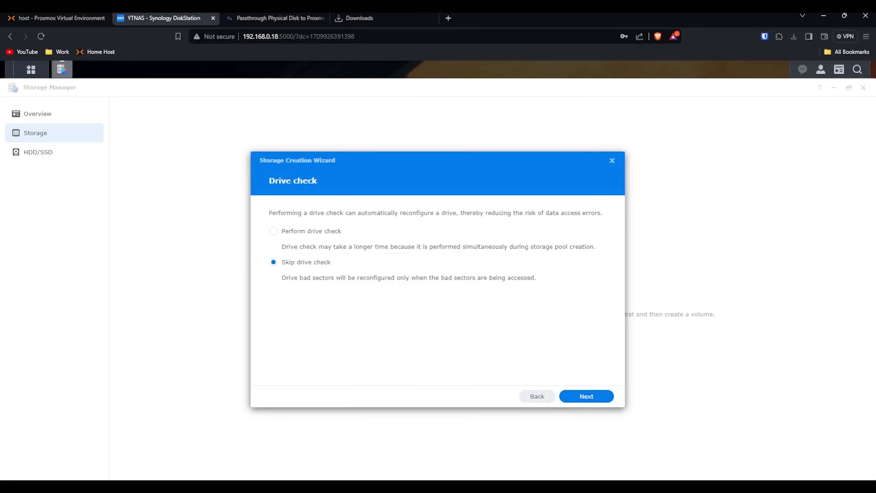
Step: Skip the drive check, allocate the maximum 179 GB Btrfs volume, and apply, accepting the erase warning
click(594, 400)
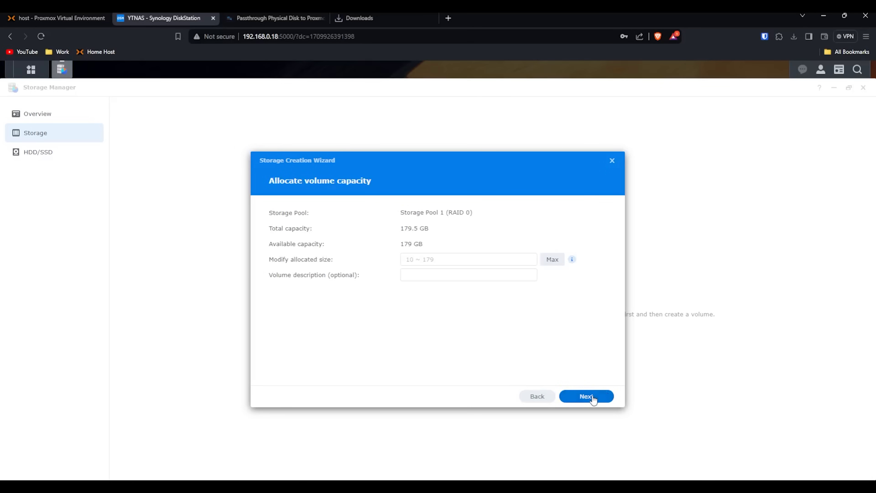
click(563, 261)
click(583, 398)
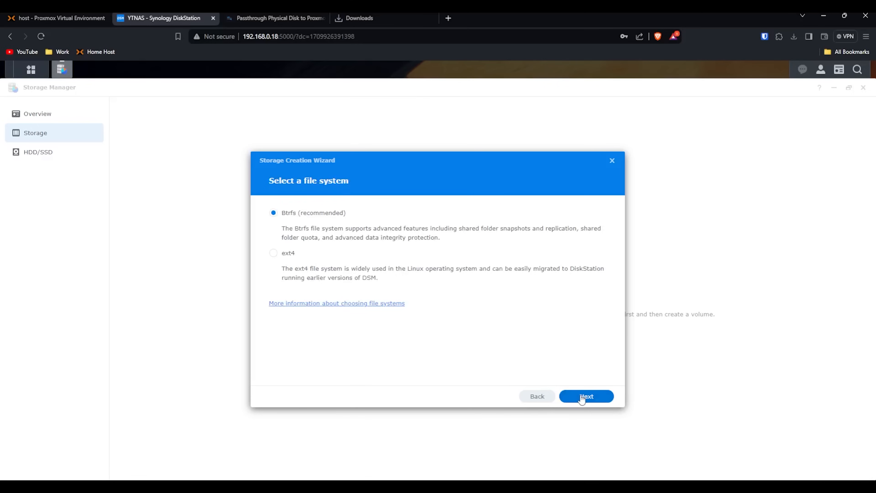
click(583, 399)
click(585, 397)
click(508, 299)
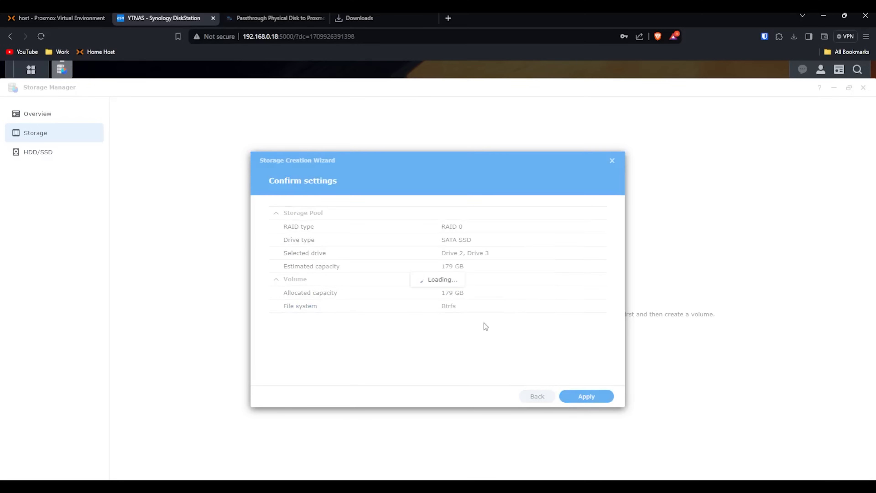